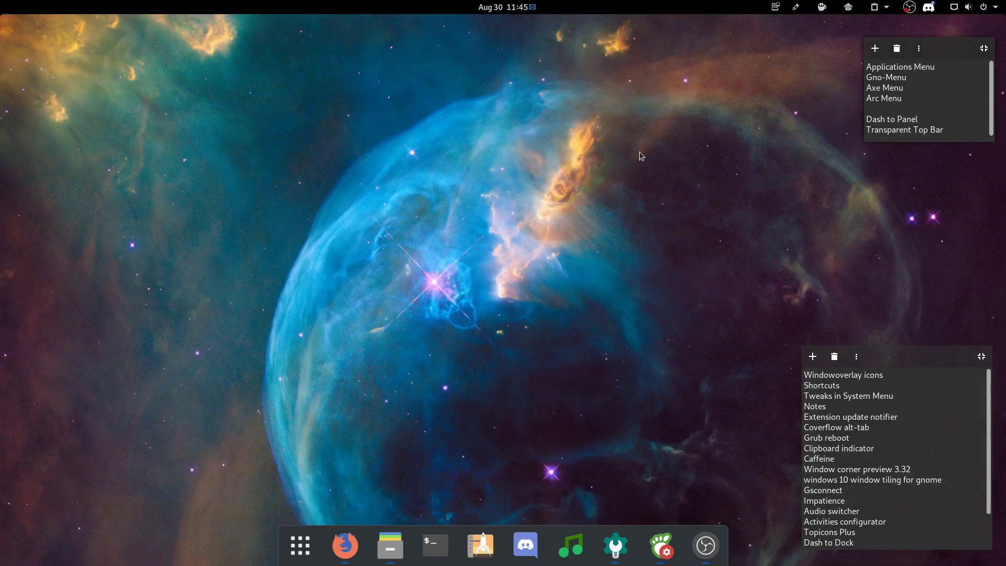
Display the desktop's keyboard shortcuts overlay and dismiss it
key(super+s)
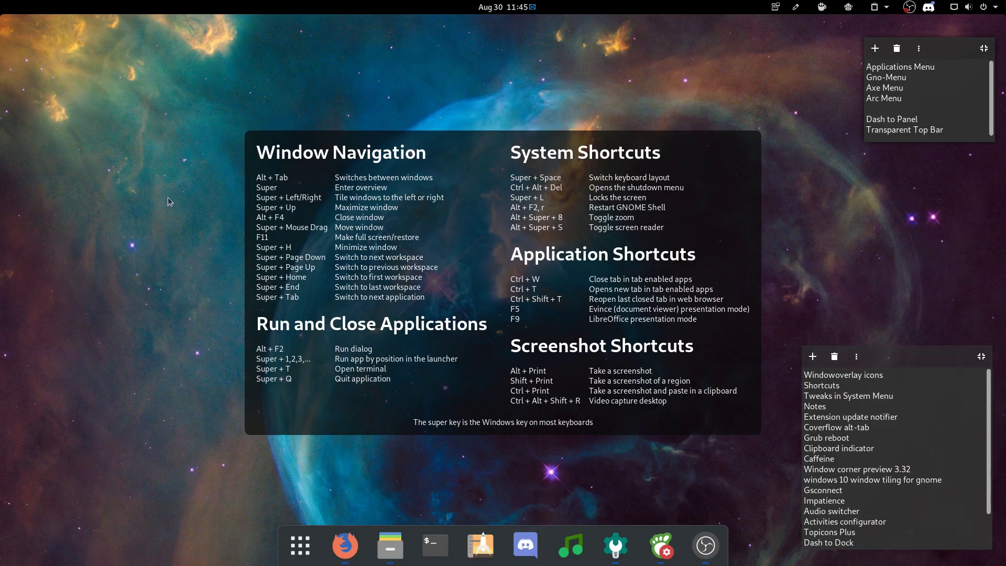
key(super+s)
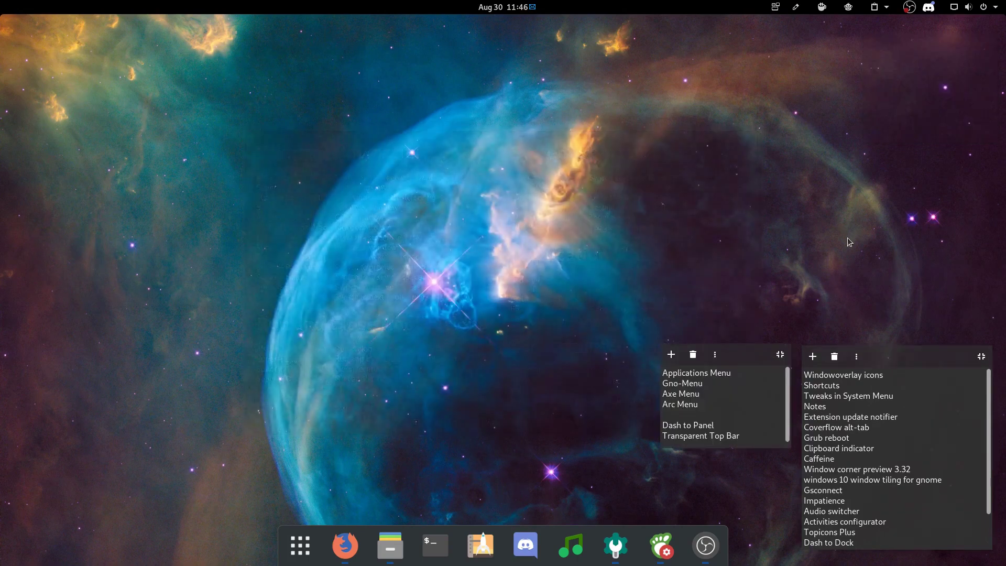
Launch GNOME Tweaks from the system controls and minimize its window
click(1000, 4)
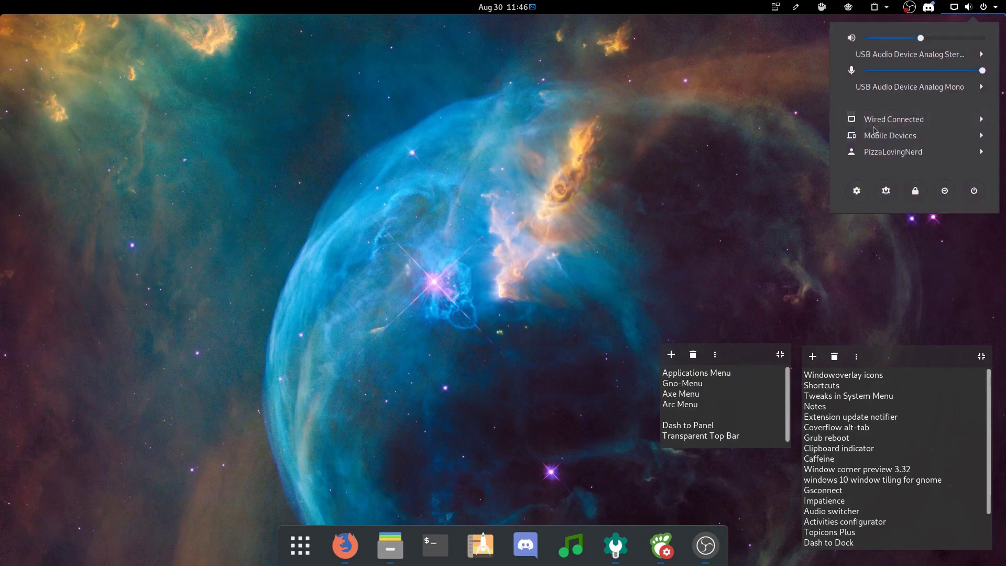
click(886, 193)
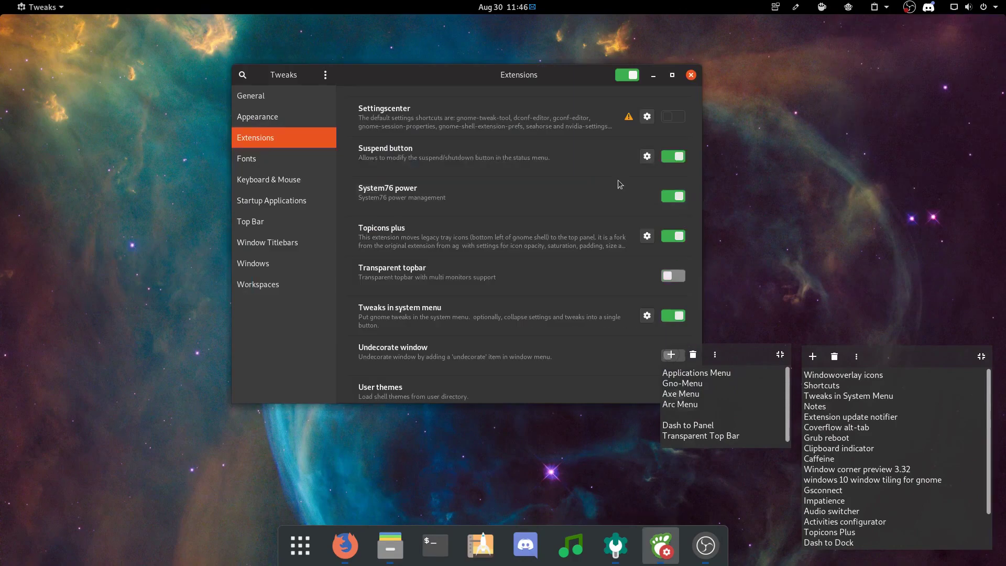
click(653, 77)
Shift the Applications Menu note slightly left and, with Firefox in front, set the position of notes to On the background
mouse_move(740, 355)
mouse_down()
mouse_move(325, 159)
mouse_move(410, 153)
mouse_move(283, 295)
mouse_move(775, 216)
mouse_move(645, 399)
mouse_move(719, 358)
mouse_move(747, 363)
mouse_move(244, 141)
mouse_move(49, 20)
mouse_move(663, 297)
mouse_move(749, 364)
mouse_move(730, 360)
mouse_up()
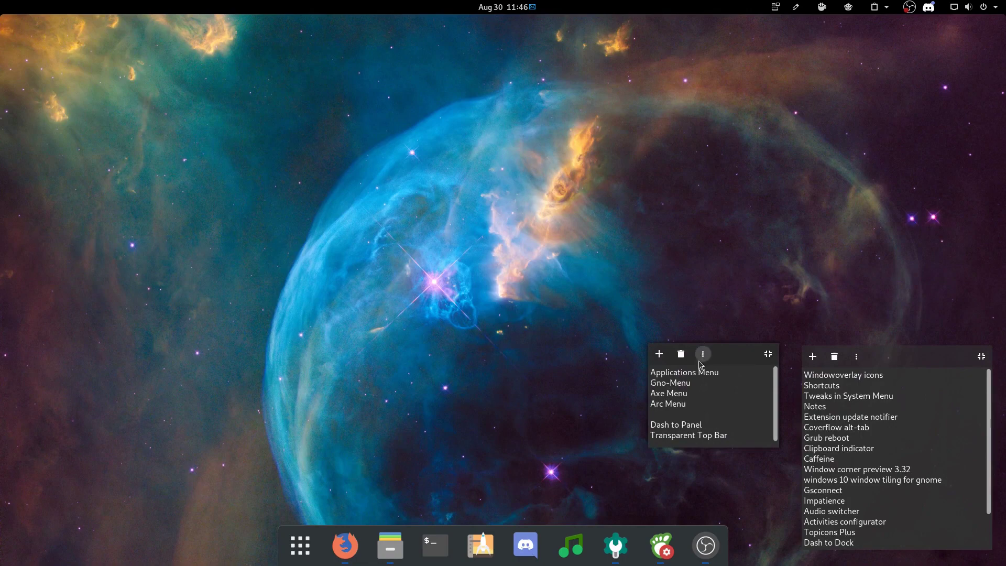
click(365, 539)
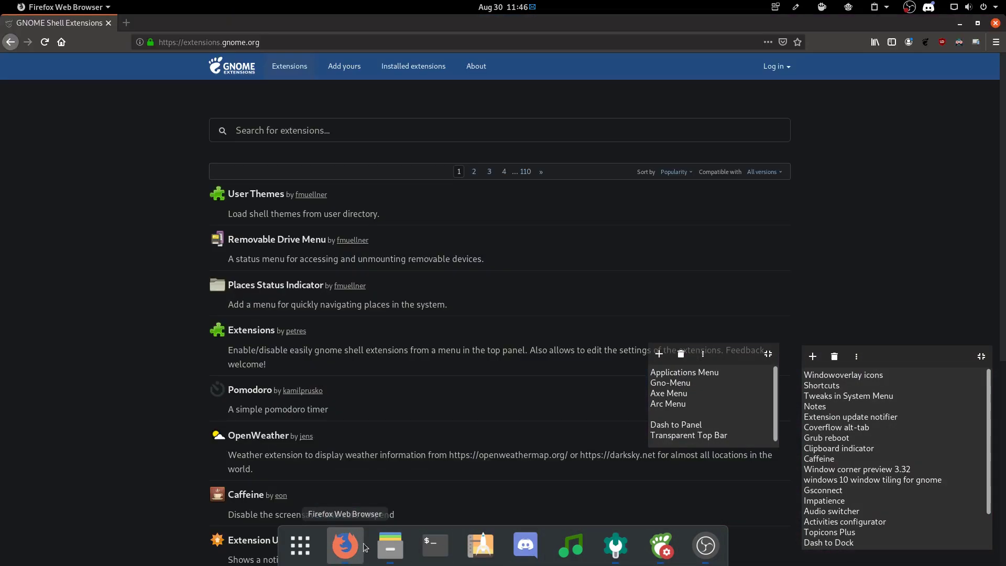
click(703, 354)
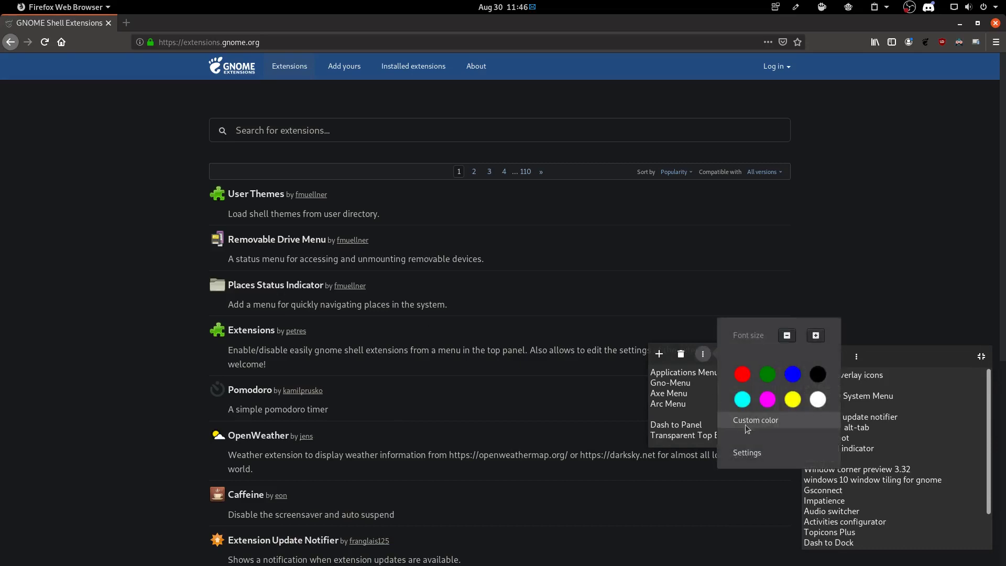
click(747, 453)
click(565, 184)
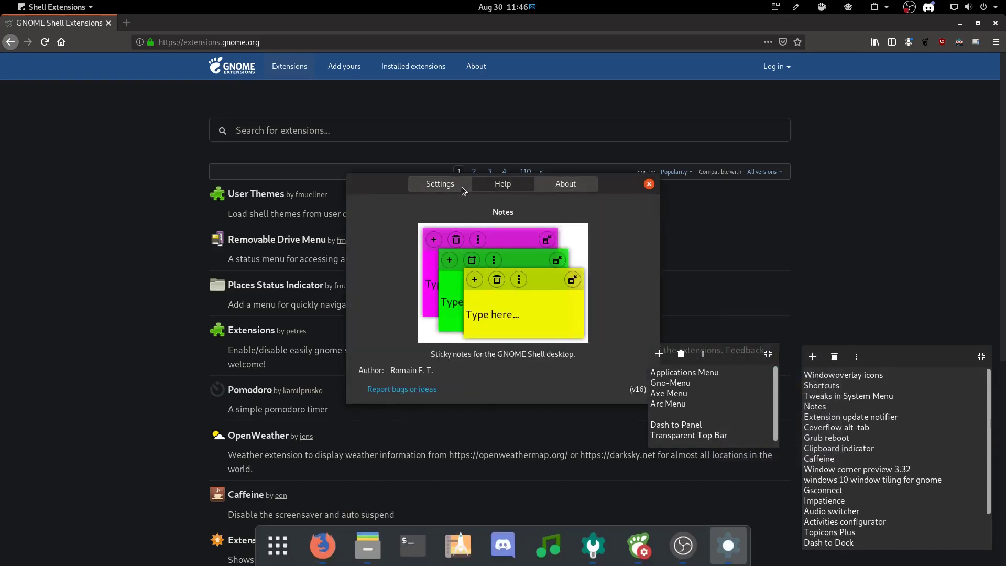
click(440, 184)
click(555, 215)
click(556, 201)
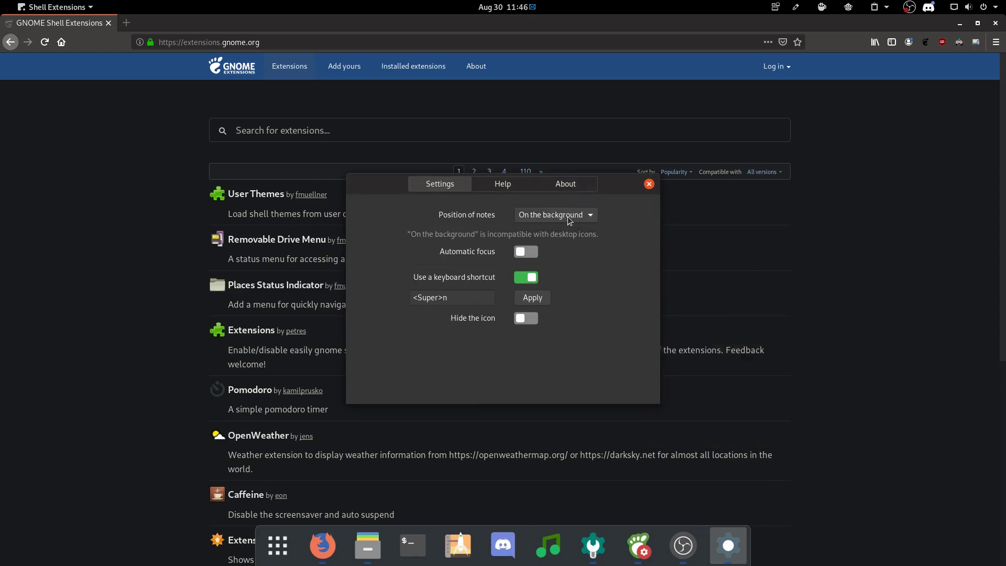
click(648, 184)
Shrink the maximized Firefox window to a small one away from the notes, and minimize it
key(super+d)
drag(853, 401, 470, 99)
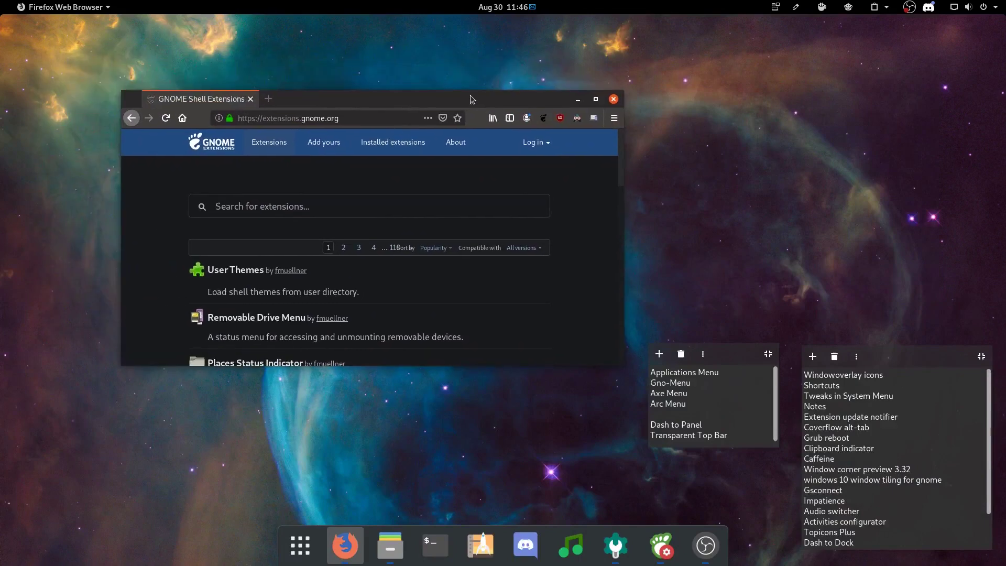
click(577, 99)
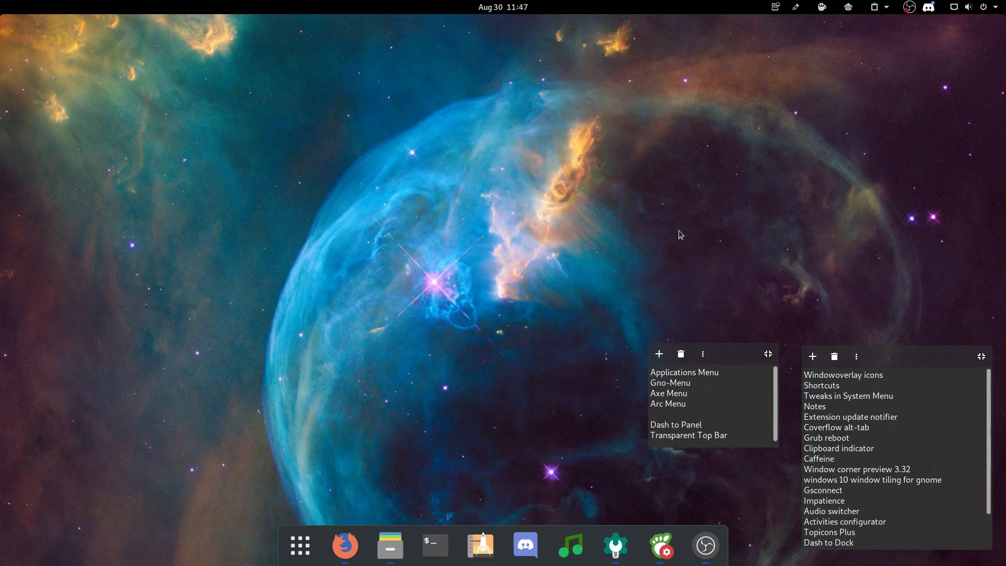
Cycle through the open windows in the Coverflow window switcher and bring the Firefox window to the front
key(alt+Tab)
key(alt+Tab)
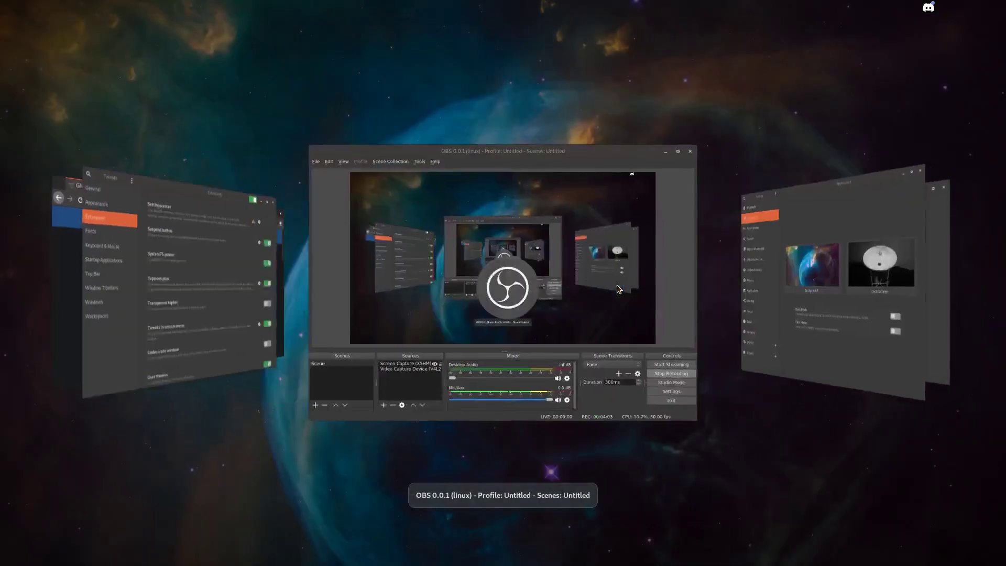
key(alt+Tab)
key(alt+Tab)
key(alt+Tab)
key(alt+Tab)
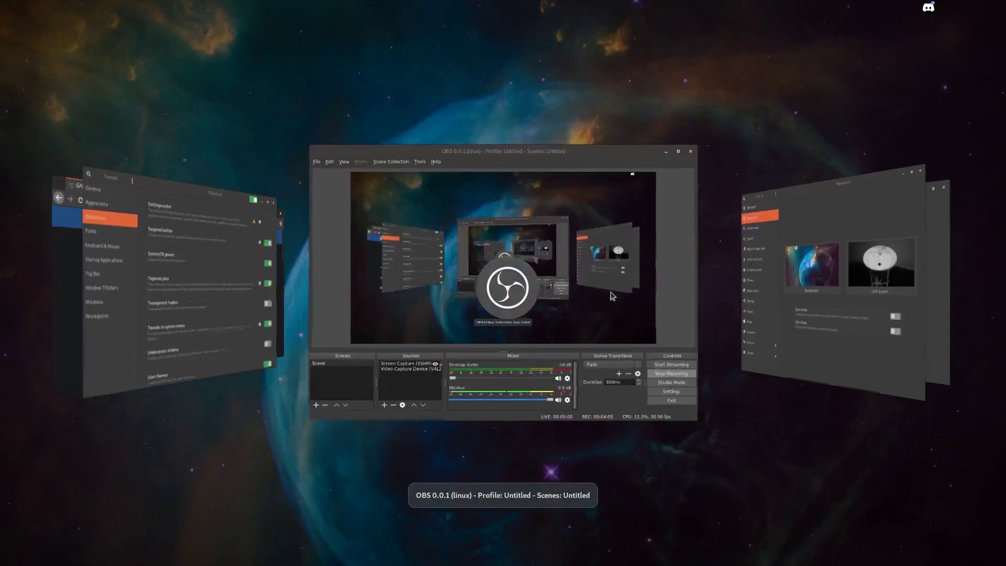
key(alt+Tab)
key(alt+Tab)
key(alt+Tab)
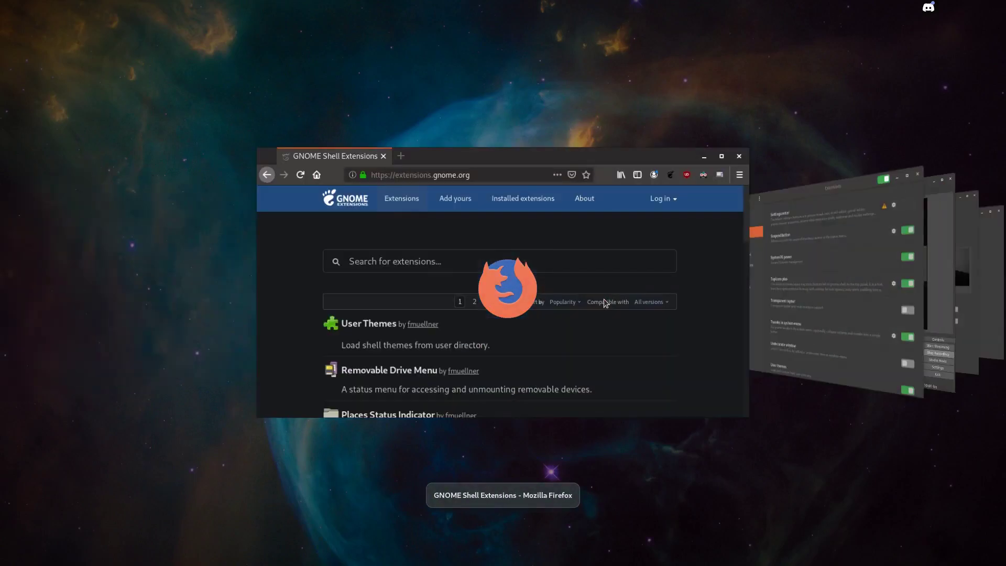
key(alt+Tab)
key(alt+Tab)
key(alt+Tab)
key(alt+Tab)
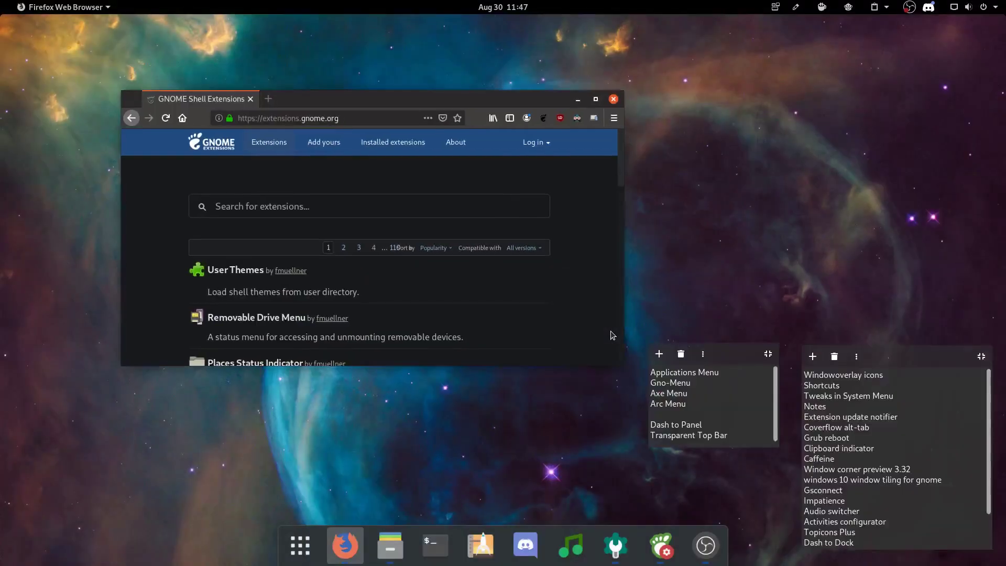
key(alt+Tab)
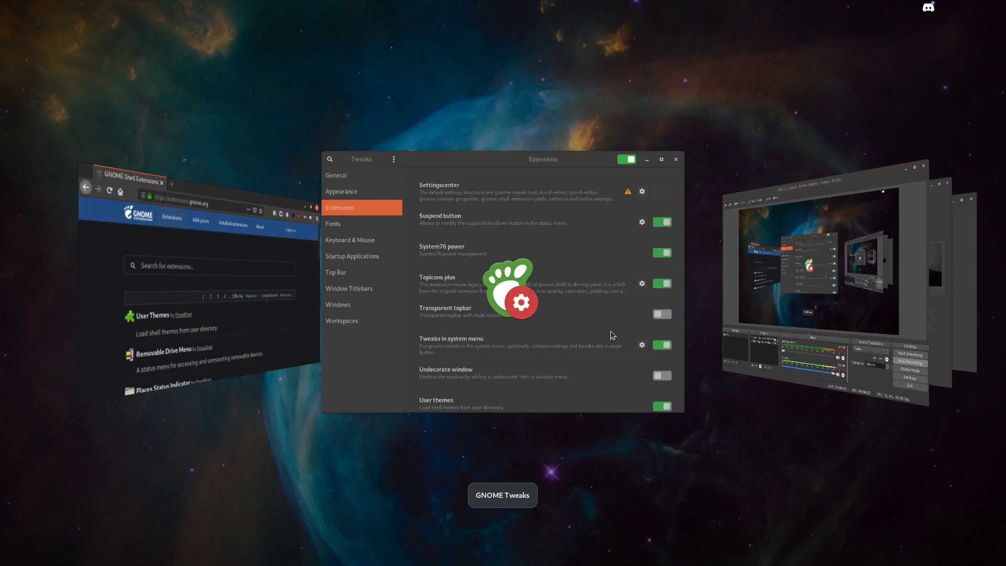
key(alt+Tab)
key(alt+Tab)
key(alt+Tab)
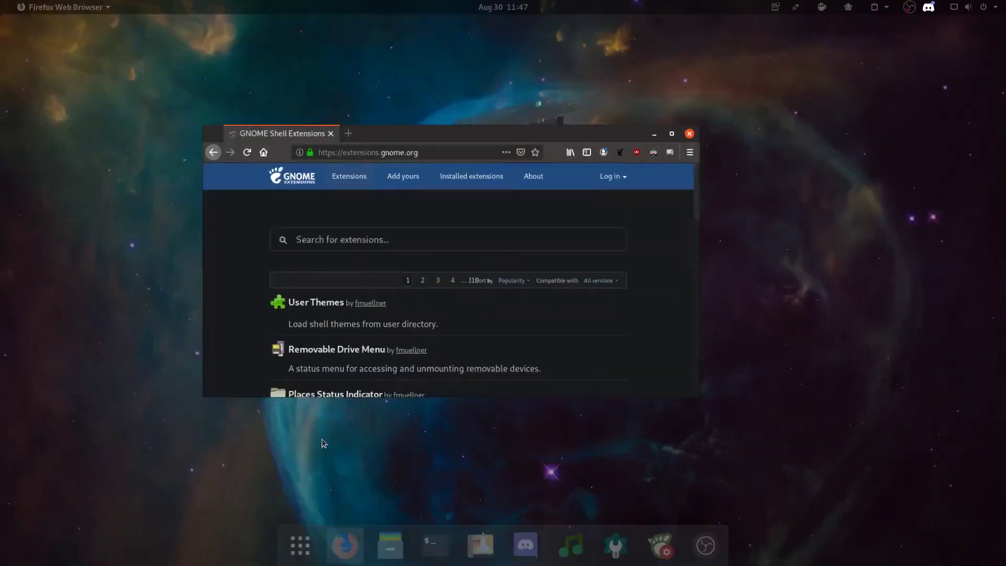
Open a second Firefox window and cycle through all open windows in the Coverflow switcher
key(ctrl+n)
key(alt+Tab)
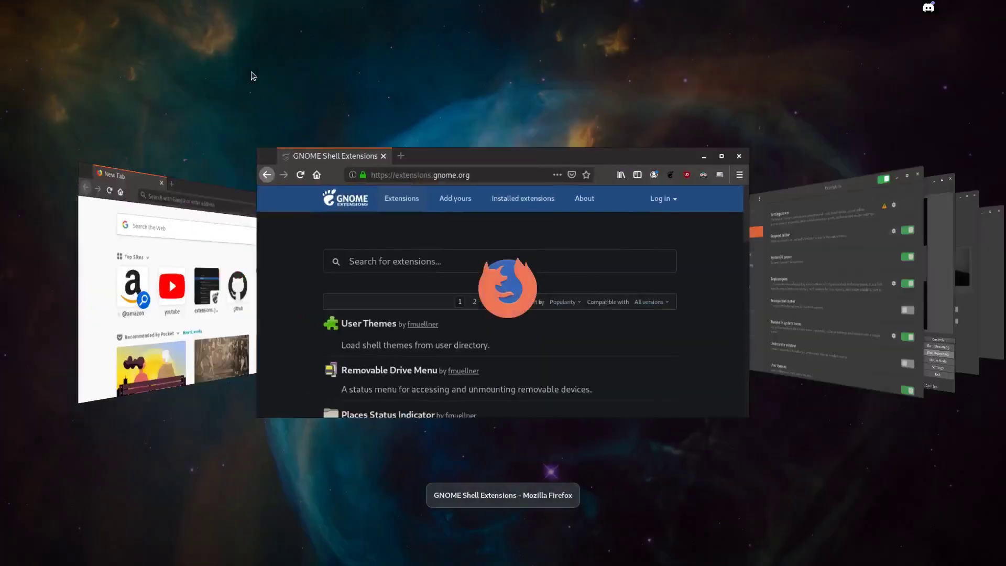
key(alt+Tab)
key(alt+Tab)
key(alt+Tab)
key(alt+Tab)
key(alt+Tab)
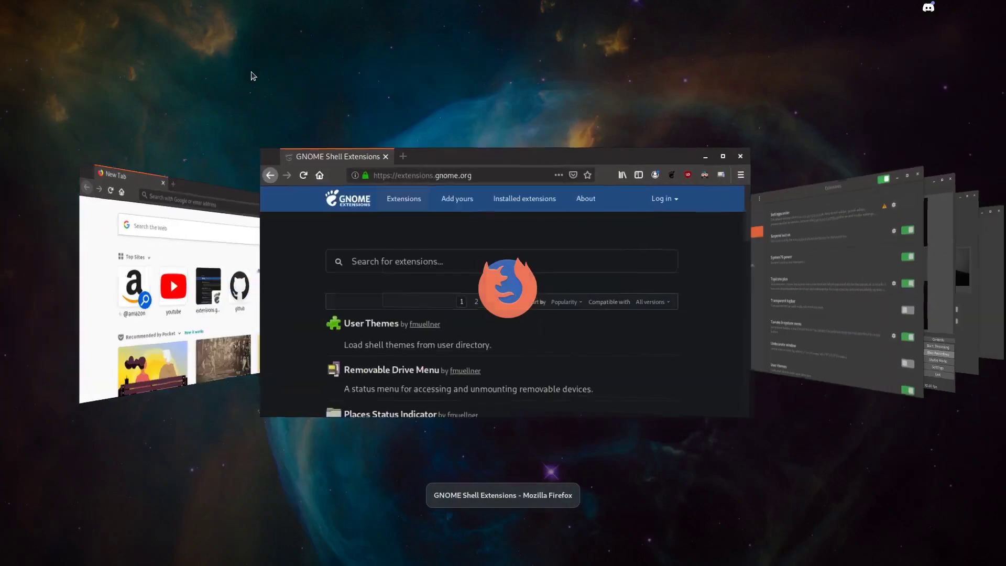
key(alt+Tab)
key(alt+Tab)
key(alt+Tab)
key(alt+Tab)
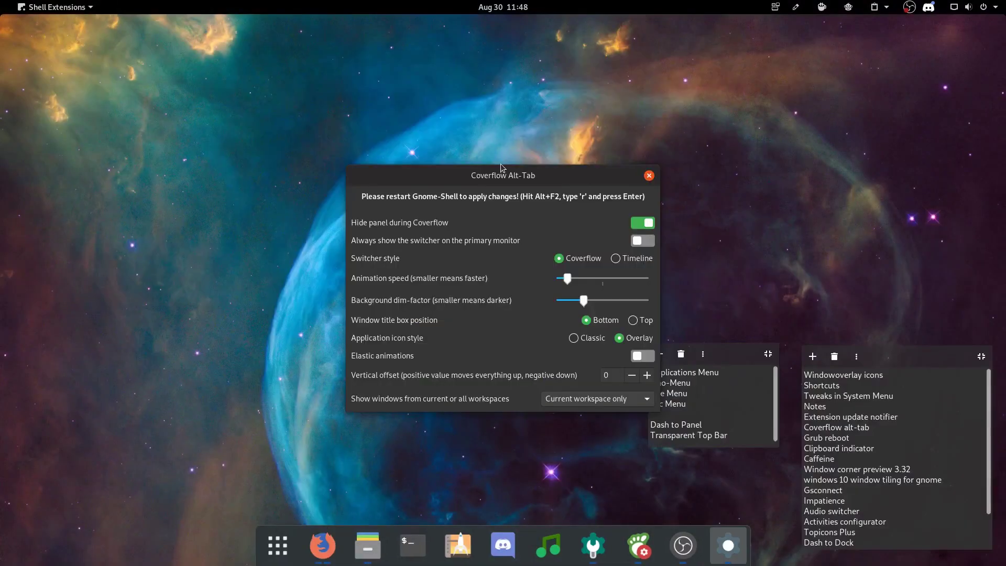
Move the Coverflow Alt-Tab settings aside, set the switcher style to Timeline and cycle through the windows to preview it
drag(502, 167, 424, 92)
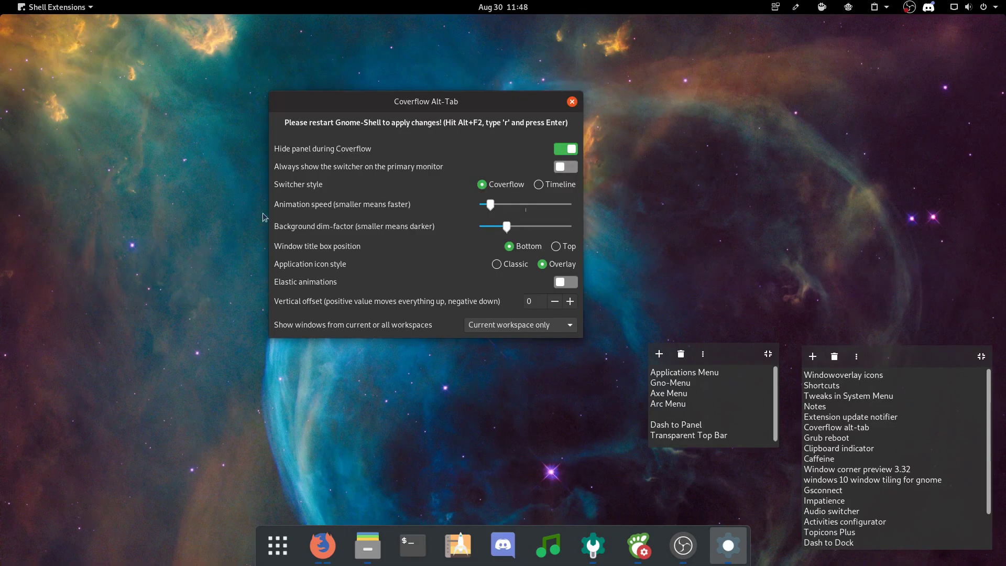
click(539, 185)
key(alt+Tab)
key(alt+Tab)
key(alt+Tab)
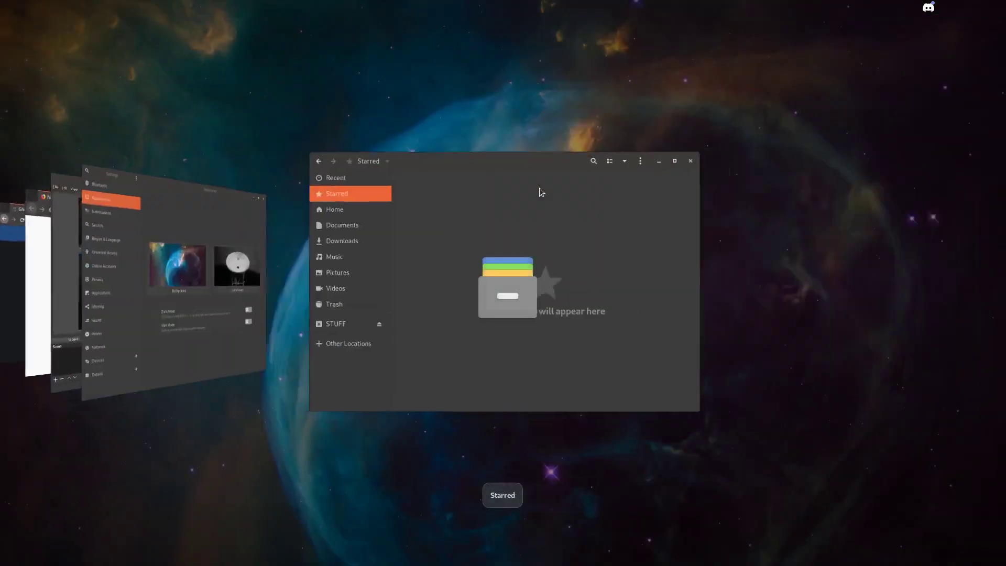
key(alt+Tab)
key(alt+Tab)
key(alt+Tab)
key(alt+Tab)
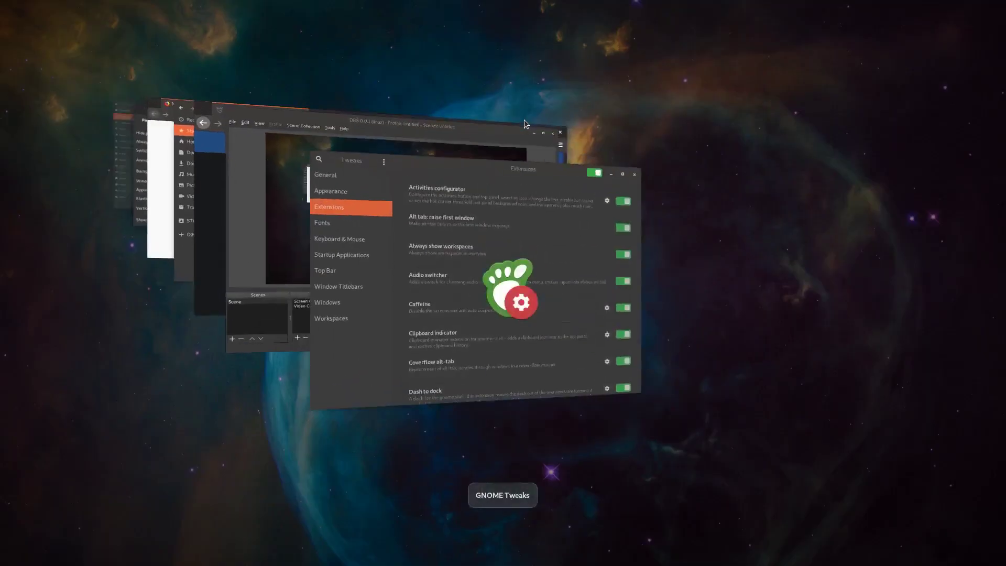
key(alt+Tab)
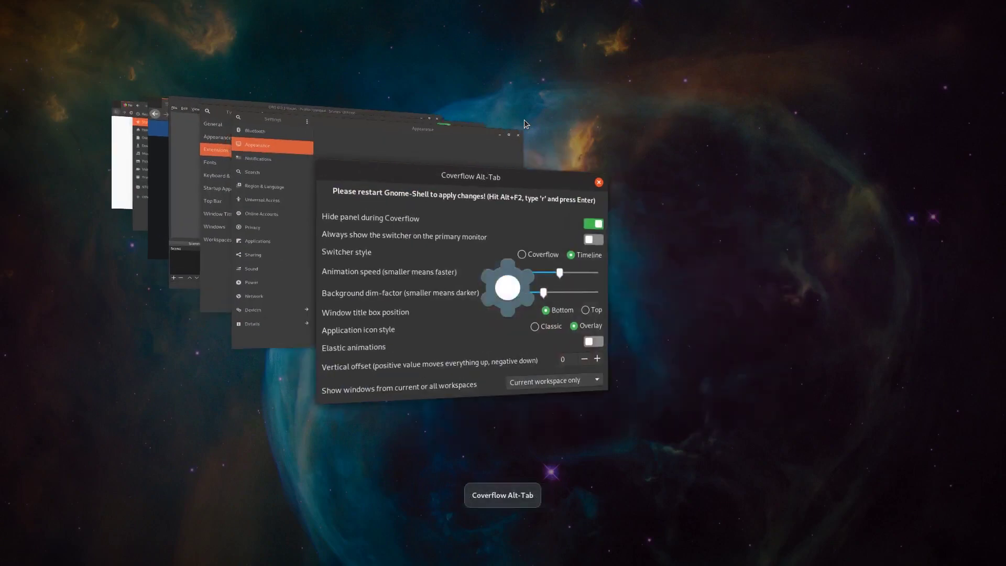
Set the switcher style back to Coverflow and cycle through the open windows to check the switcher
click(483, 199)
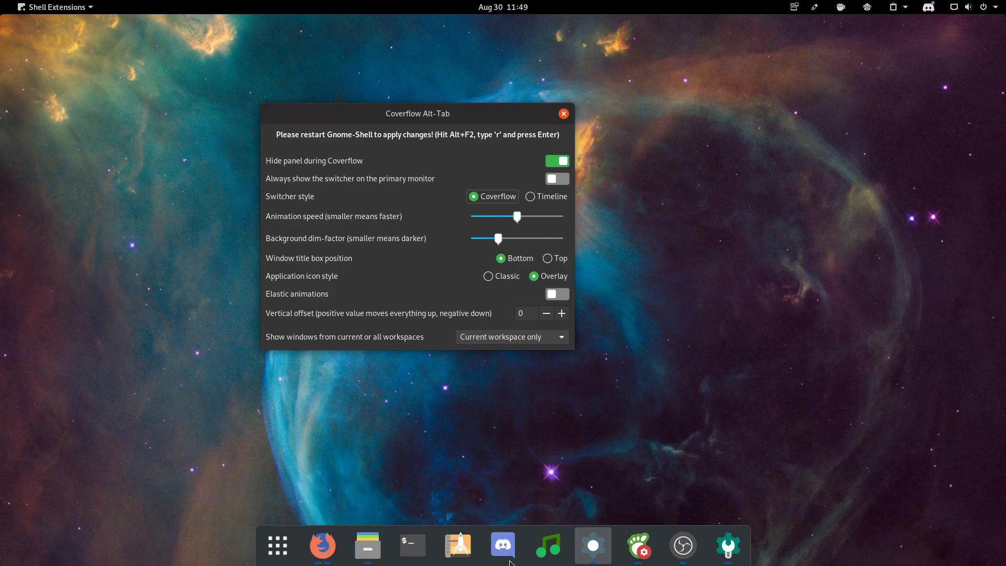
key(alt+Tab)
key(alt+Tab)
key(alt+Tab)
key(alt+Tab)
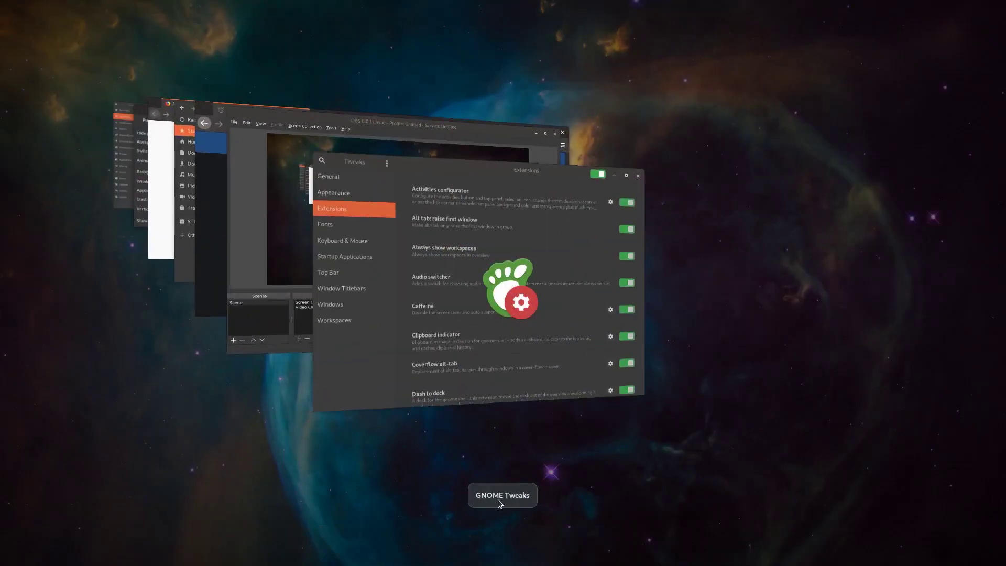
key(alt+Tab)
key(Escape)
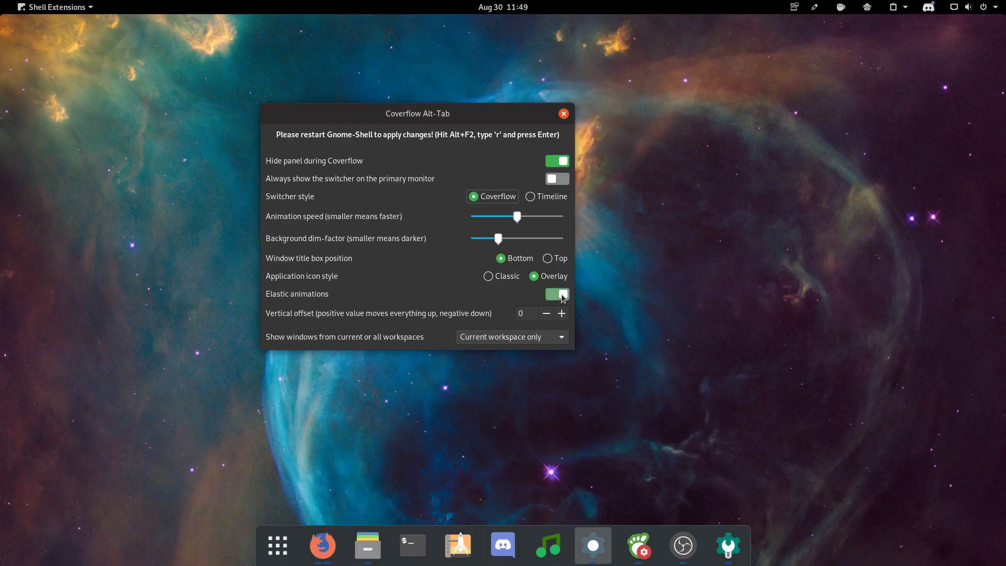
Cycle through the open windows to preview the switcher with elastic animations enabled
key(alt+Tab)
key(alt+Tab)
key(alt+Tab)
key(alt+Tab)
key(alt+Tab)
Review the options for showing windows from current or all workspaces, and close the Coverflow Alt-Tab settings
click(511, 342)
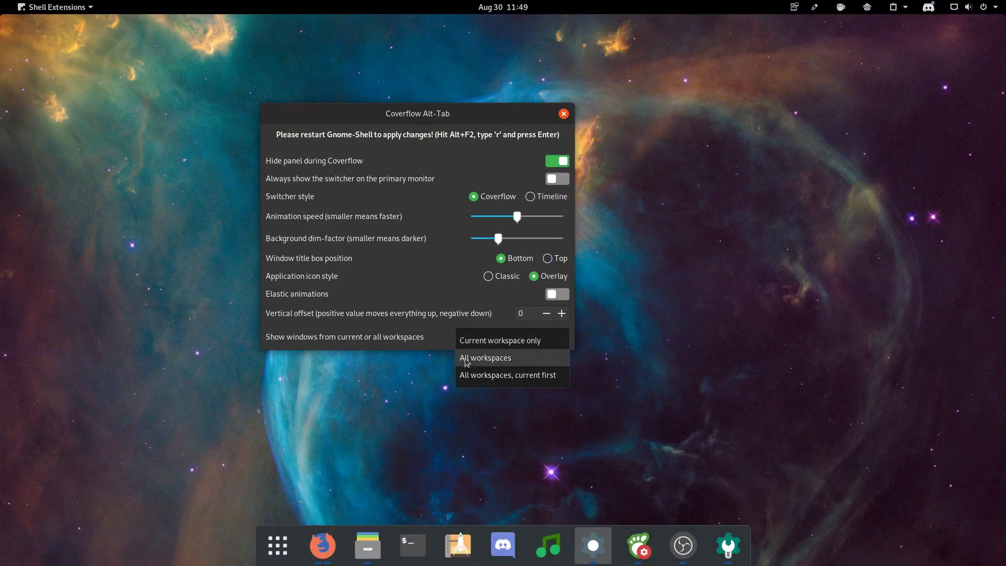
click(488, 377)
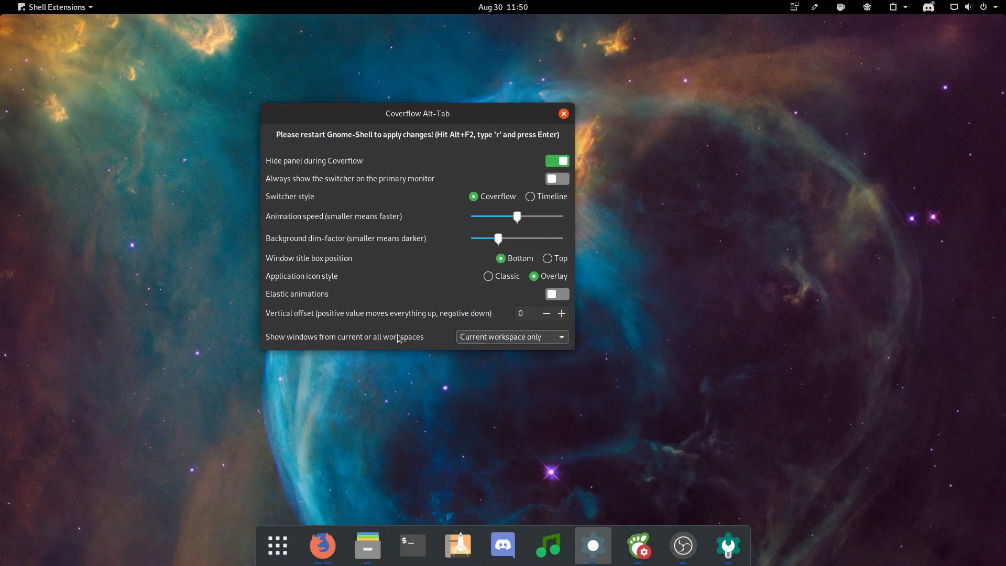
click(563, 113)
Show the operating systems offered for Restart to, and cancel the power-off along with Firefox's quit prompt
click(1001, 3)
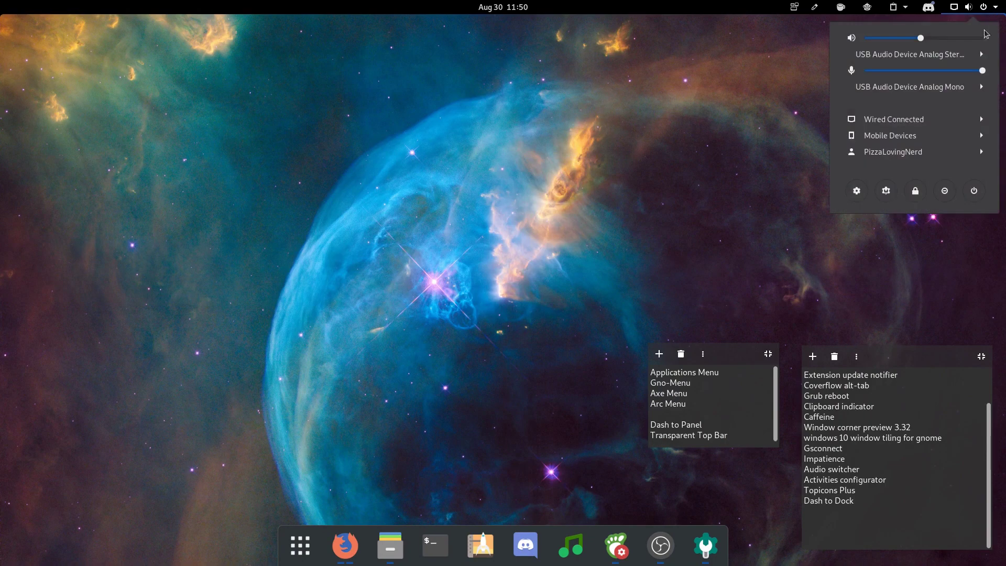
click(973, 191)
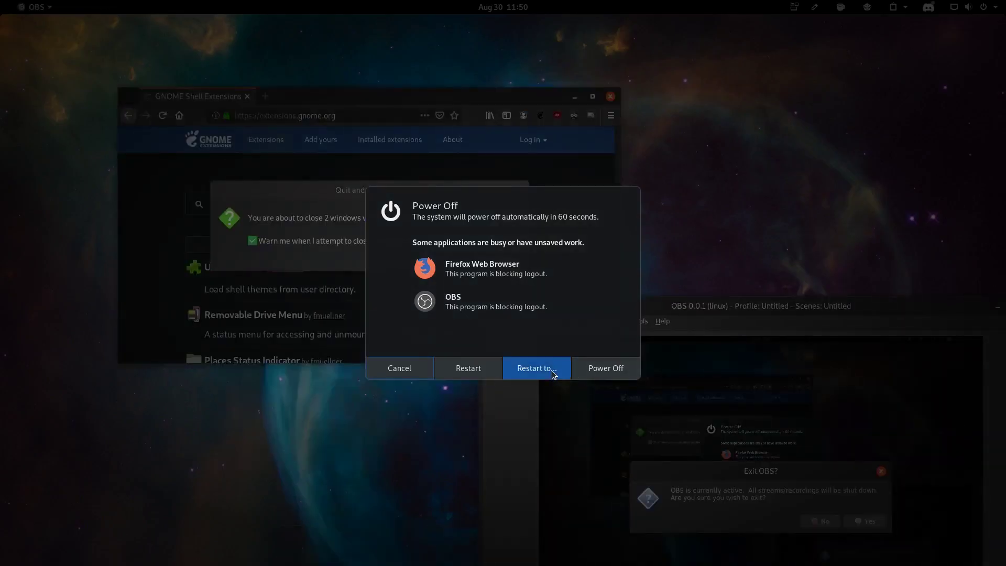
click(553, 374)
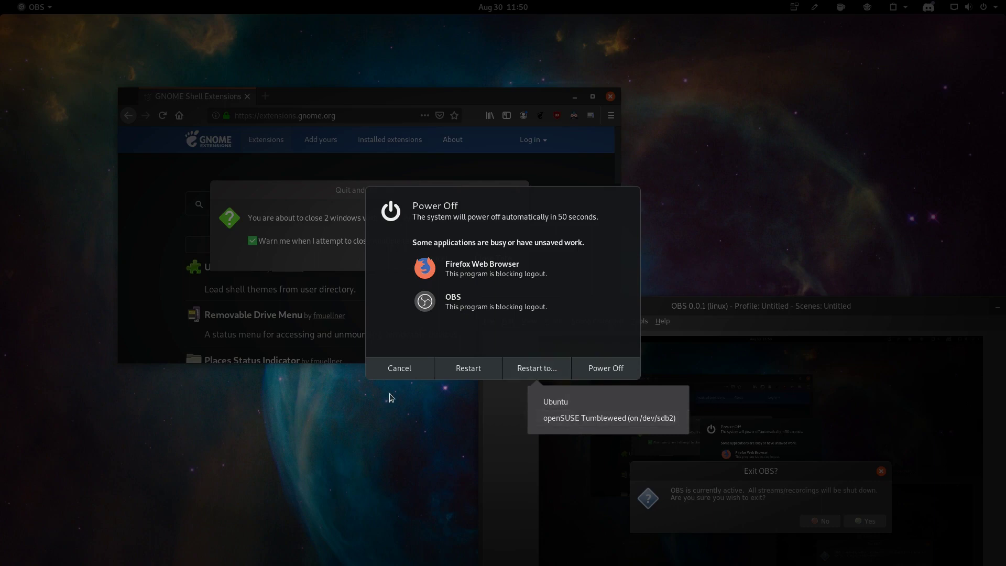
click(427, 368)
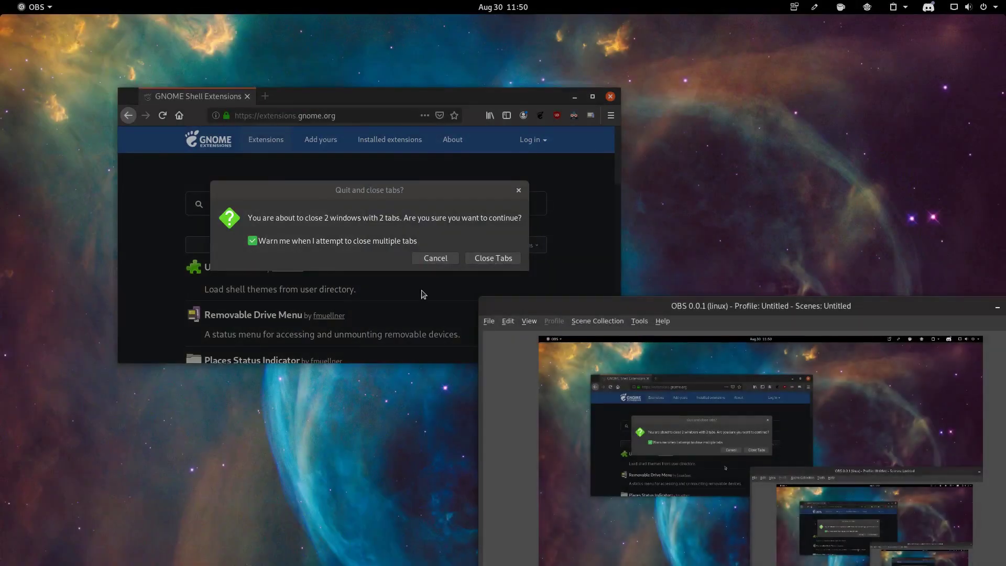
click(435, 257)
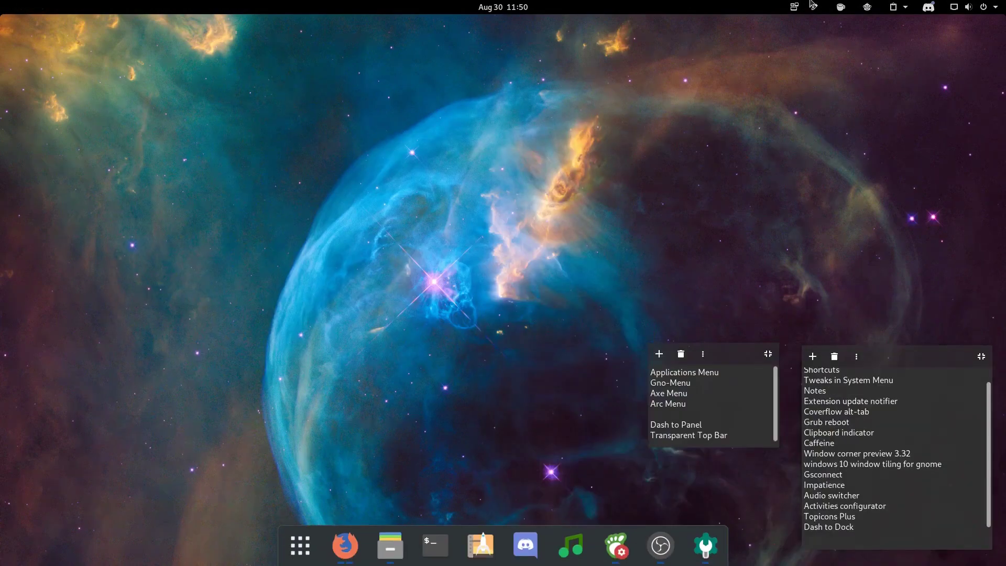
Open the clipboard history and browse the copied entries
click(894, 7)
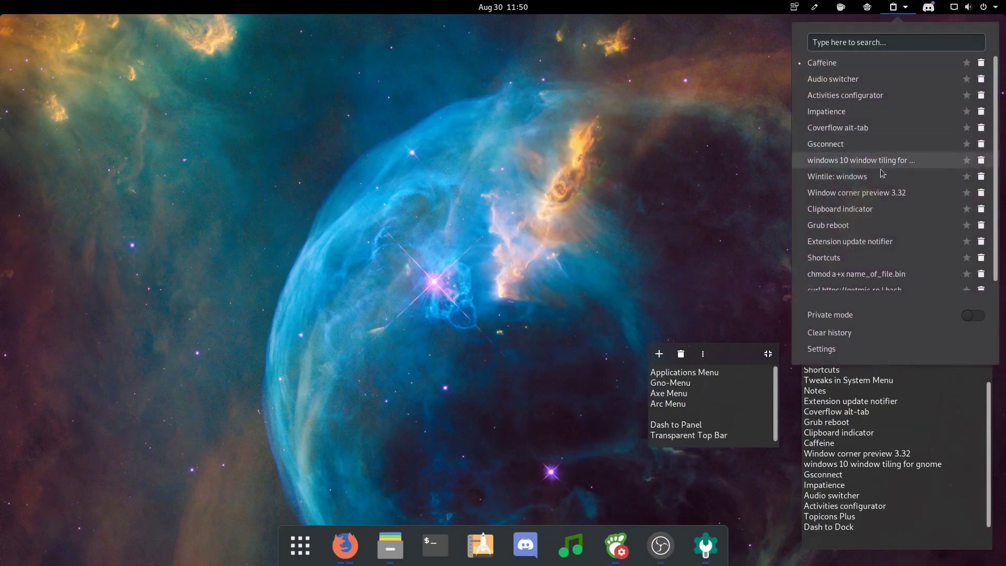
scroll(844, 204, down, 1)
scroll(844, 205, up, 1)
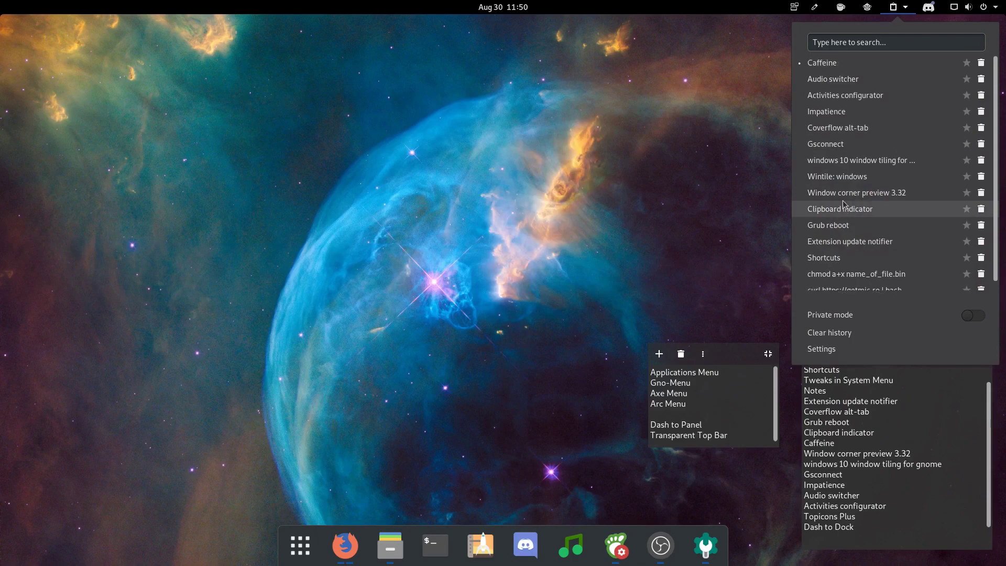
scroll(845, 202, down, 1)
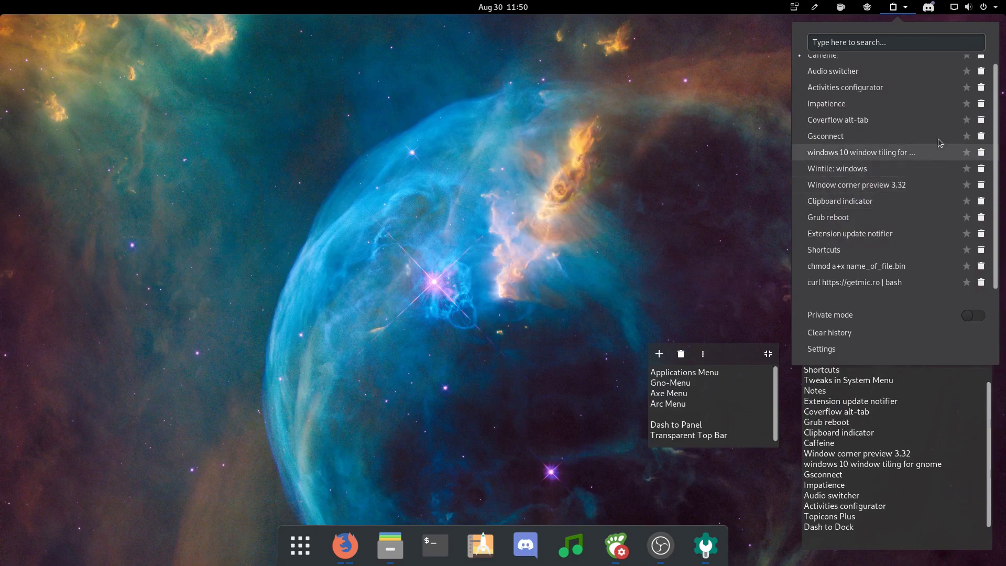
scroll(849, 193, up, 1)
Search the clipboard history for curl, clear the search and look over the entries again
click(847, 41)
text(curl)
key(BackSpace)
key(BackSpace)
key(BackSpace)
key(BackSpace)
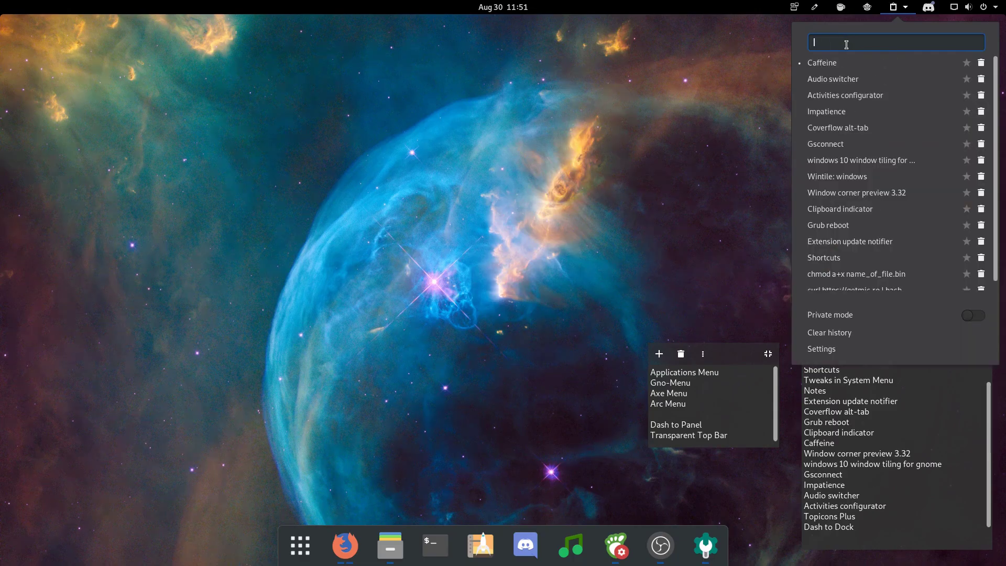
scroll(854, 155, down, 1)
scroll(853, 154, up, 1)
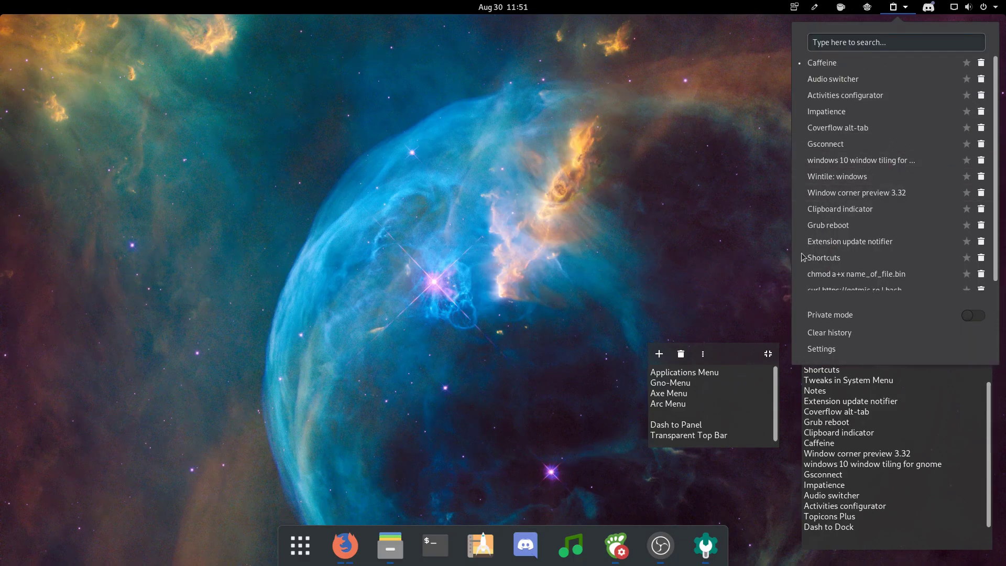
Turn the clipboard's Private mode on and back off
click(973, 315)
click(904, 4)
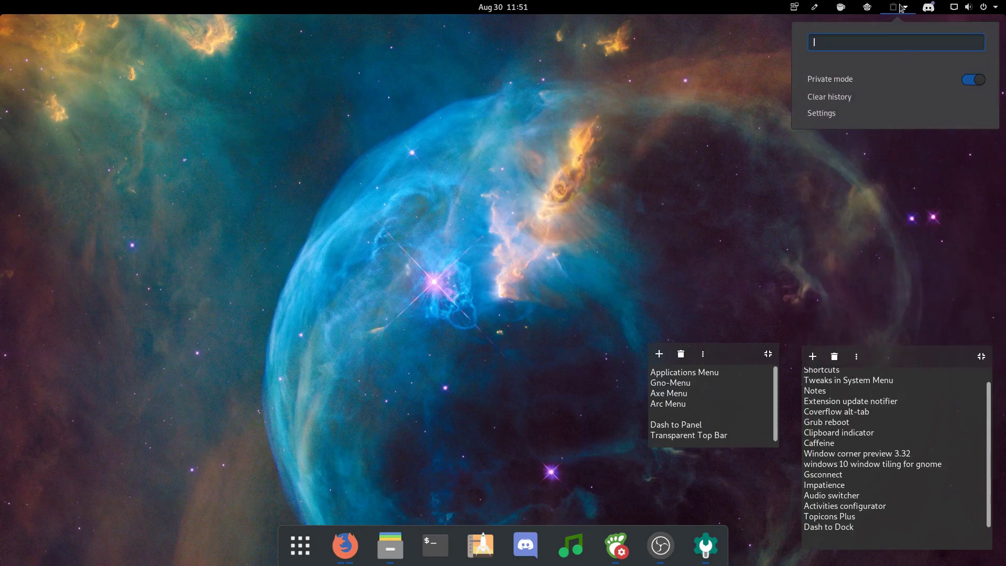
click(973, 79)
Open the Clipboard Indicator settings, review the history, preview size and refresh interval options, and close them
click(905, 6)
click(777, 335)
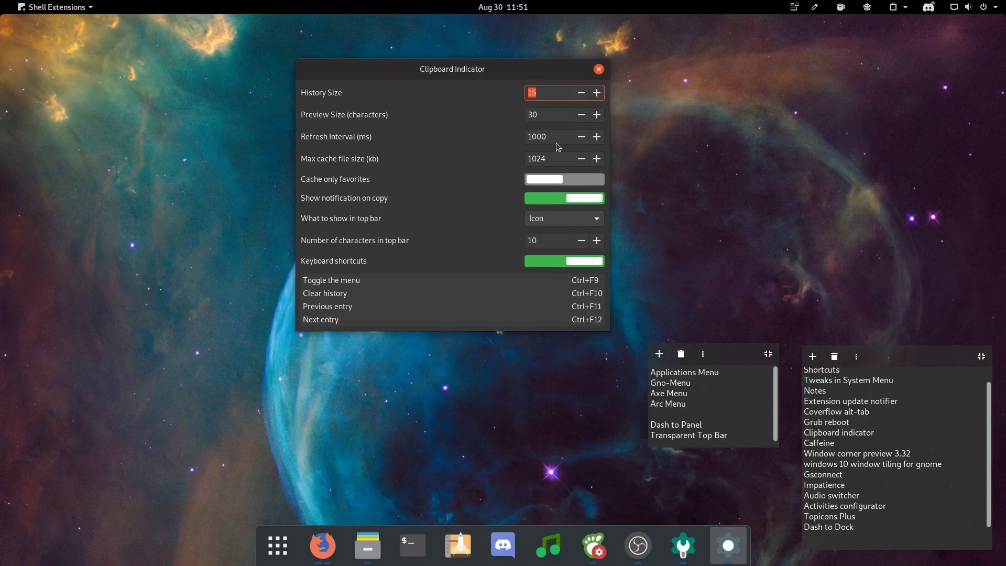
click(550, 116)
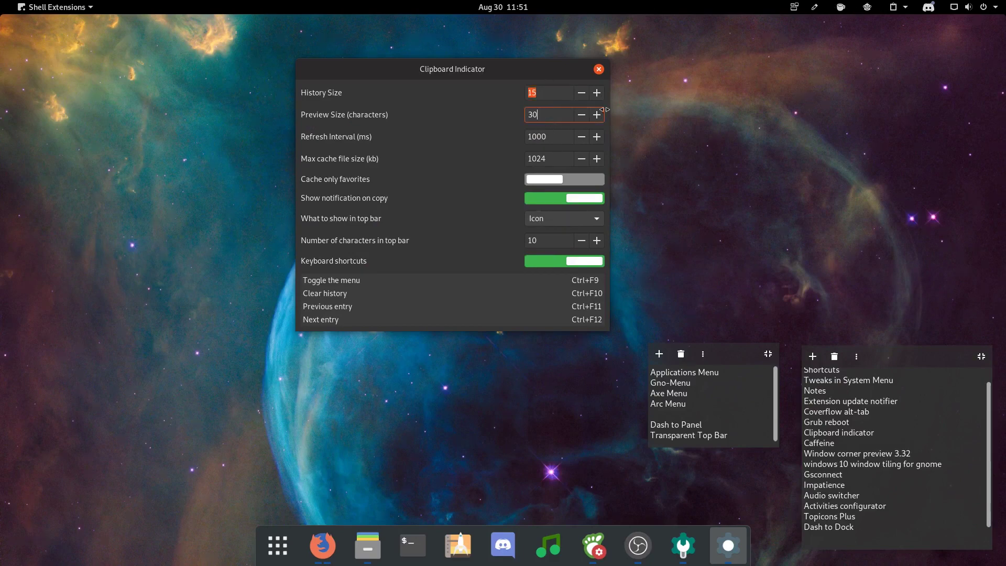
double_click(548, 138)
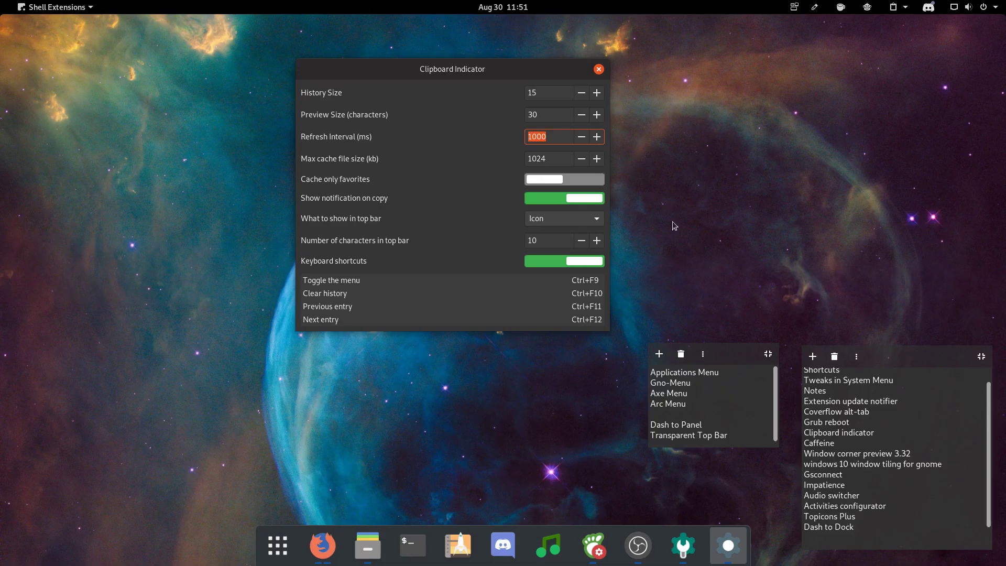
click(598, 69)
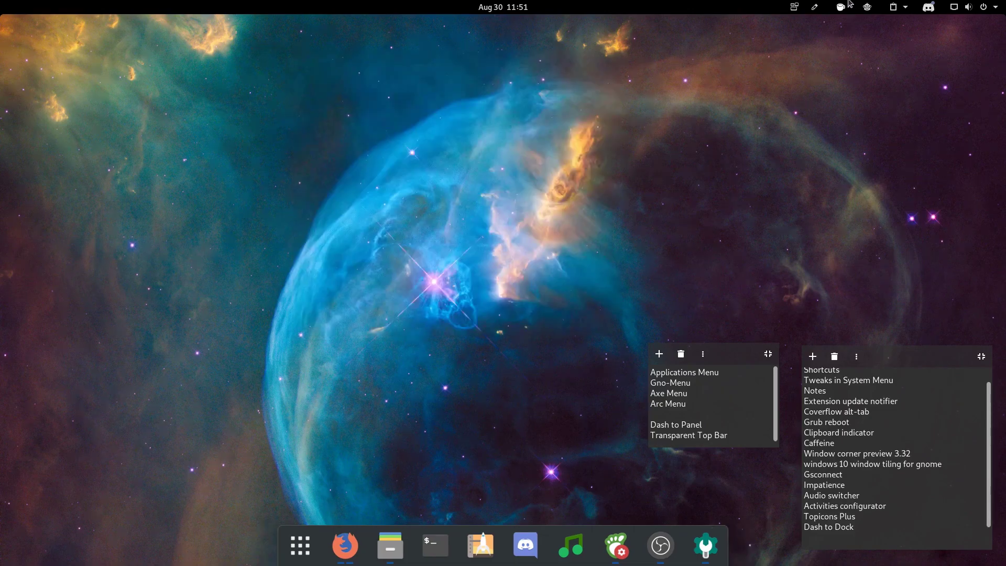
Toggle Caffeine to demonstrate its control over auto suspend and the screensaver, and dismiss its notification
click(840, 5)
click(840, 6)
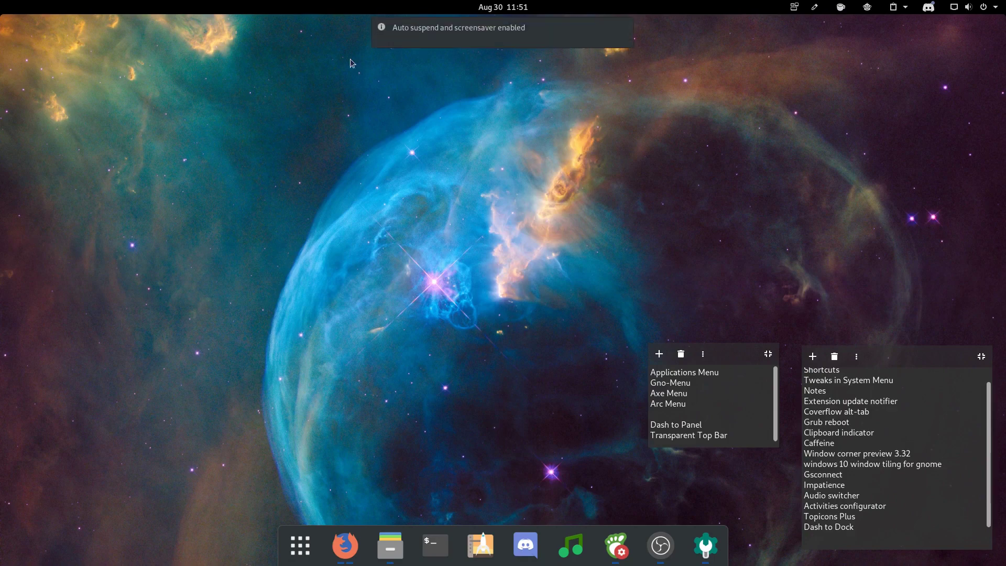
click(843, 7)
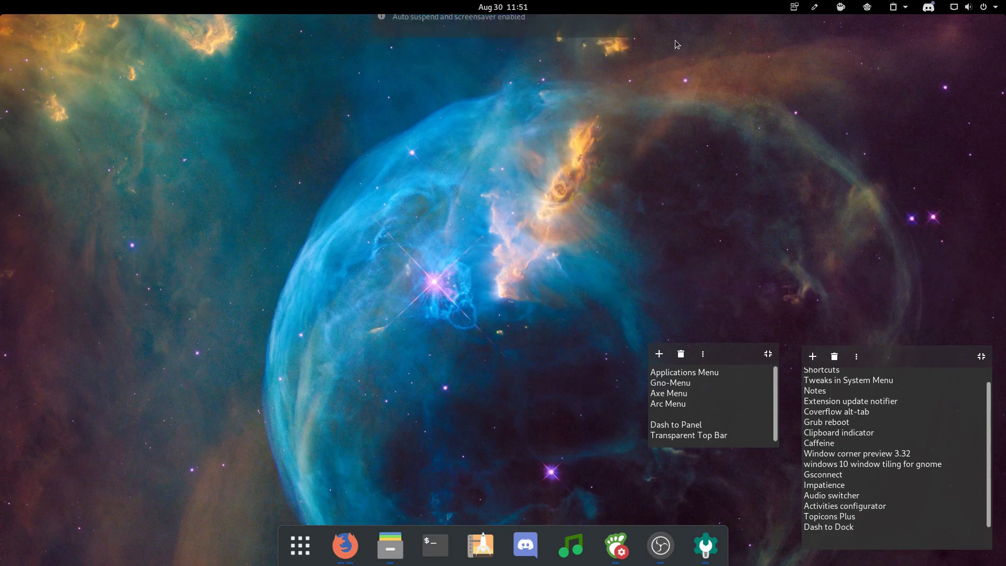
click(626, 28)
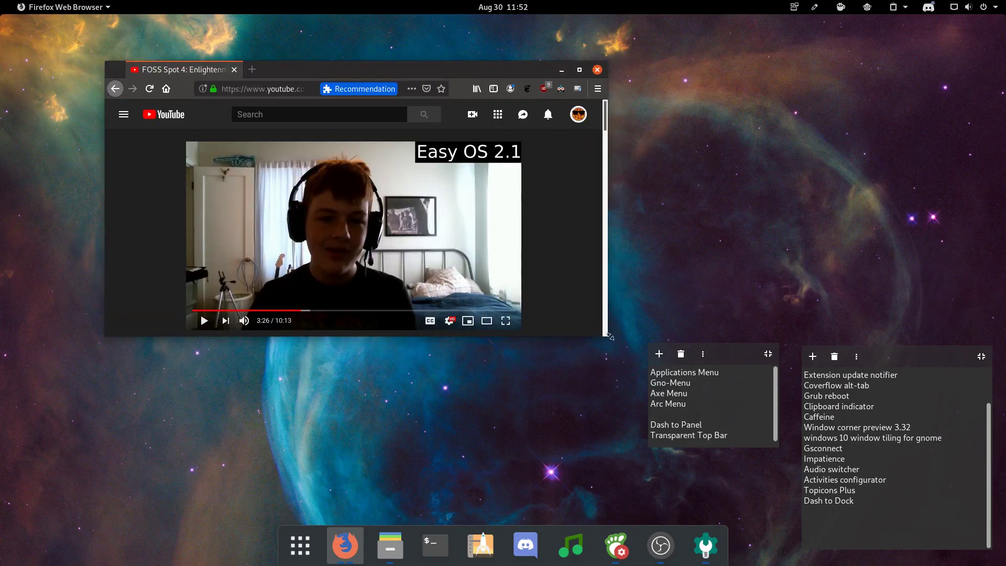
Maximize and minimize the FOSS Spot 4 video window, and select it as the window shown in the corner preview
click(580, 69)
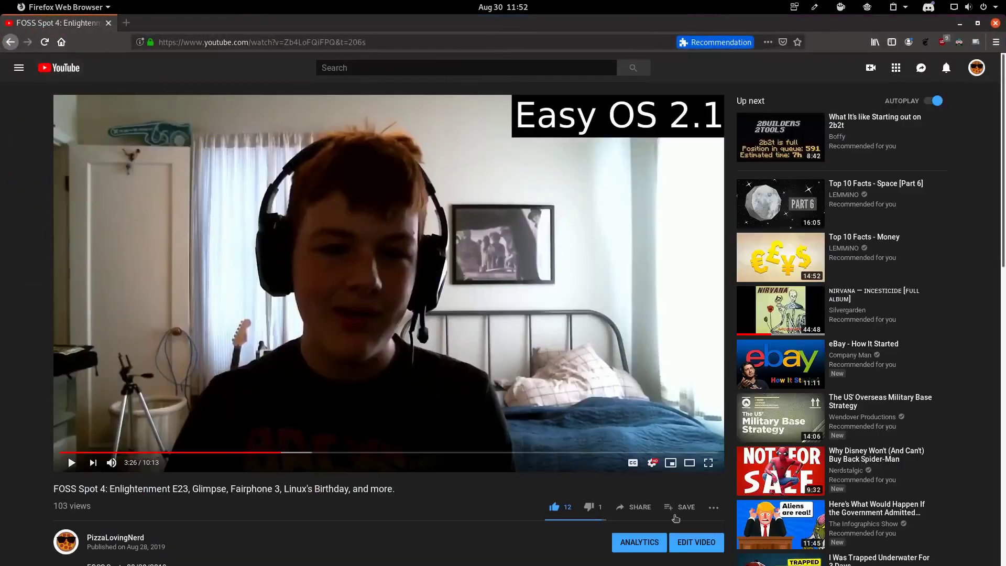
click(960, 23)
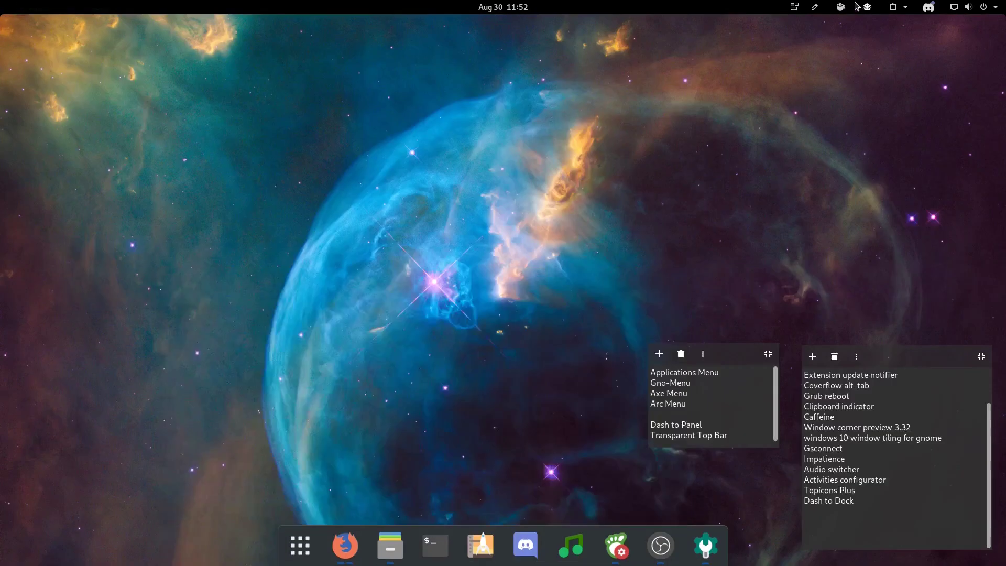
click(795, 7)
click(867, 6)
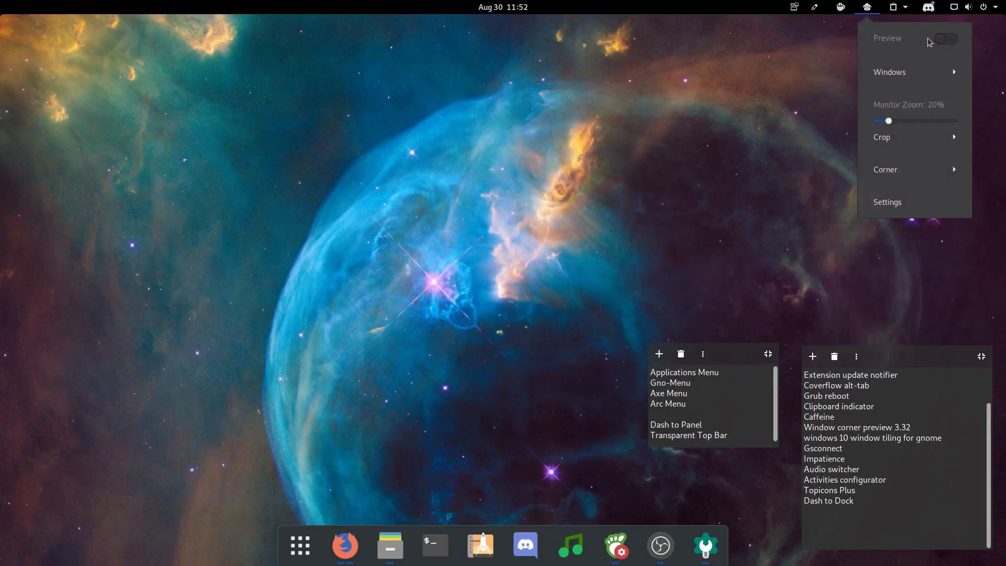
click(923, 71)
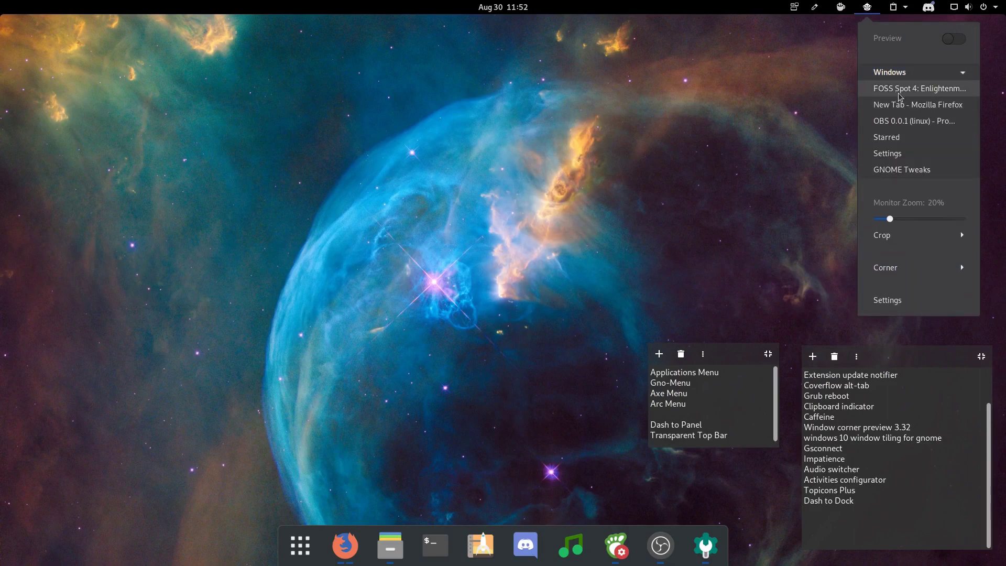
click(912, 89)
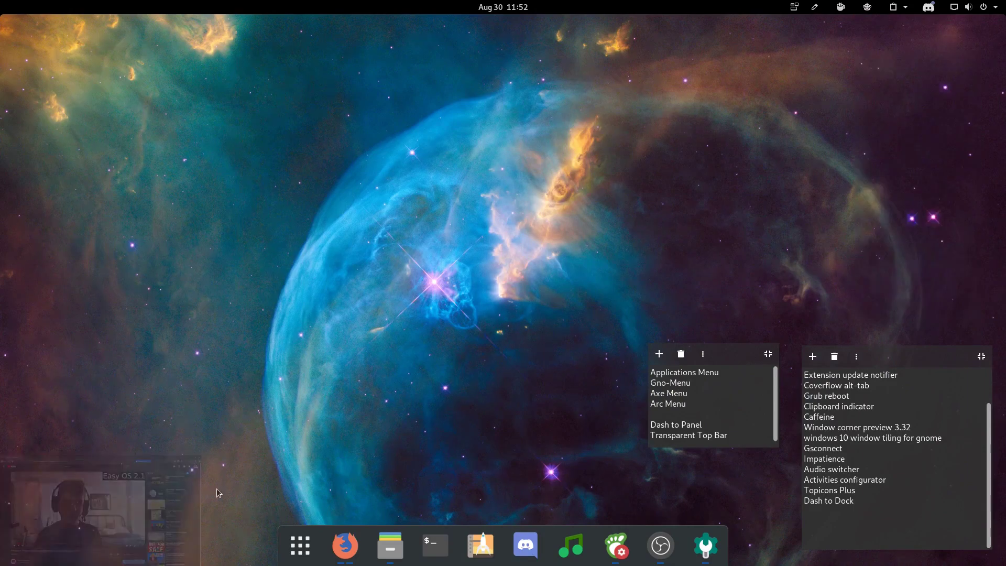
Set the corner preview's Monitor Zoom to 30% and crop the preview down to the video picture
click(893, 6)
mouse_move(876, 4)
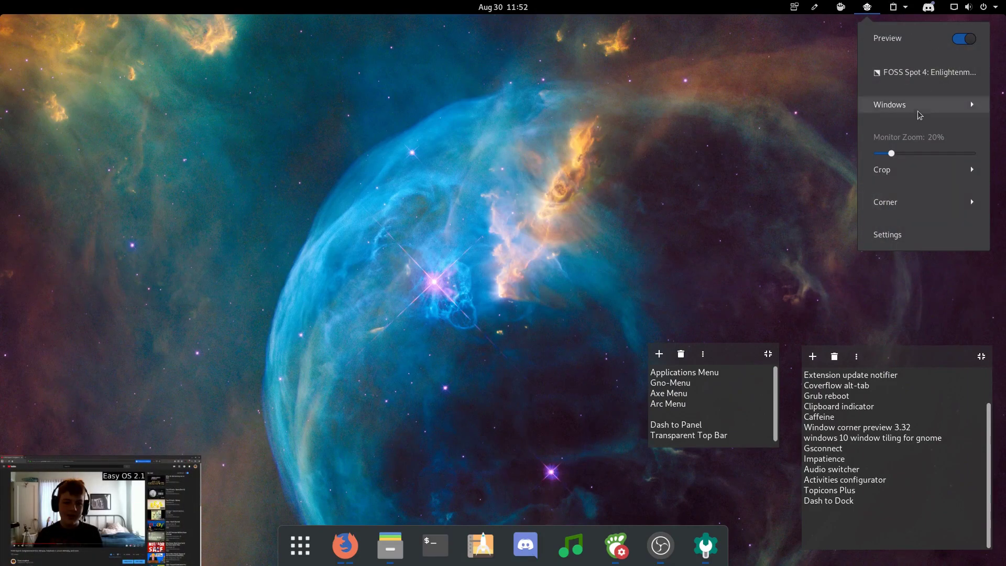
mouse_move(891, 153)
mouse_down()
mouse_move(985, 158)
mouse_move(907, 154)
mouse_up()
click(883, 170)
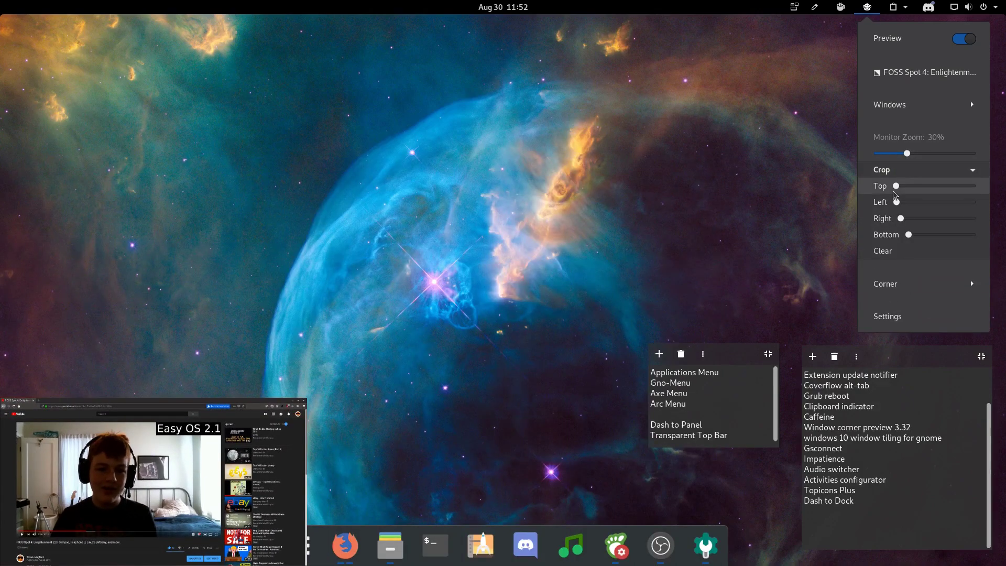
drag(894, 191, 911, 186)
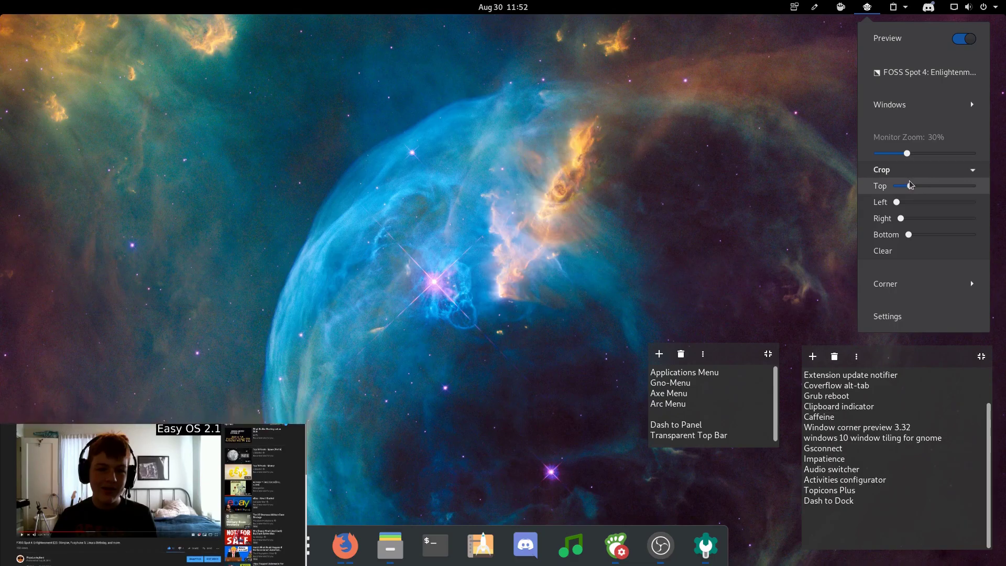
Move the corner preview to the Top Right corner and enlarge it with Monitor Zoom
click(885, 284)
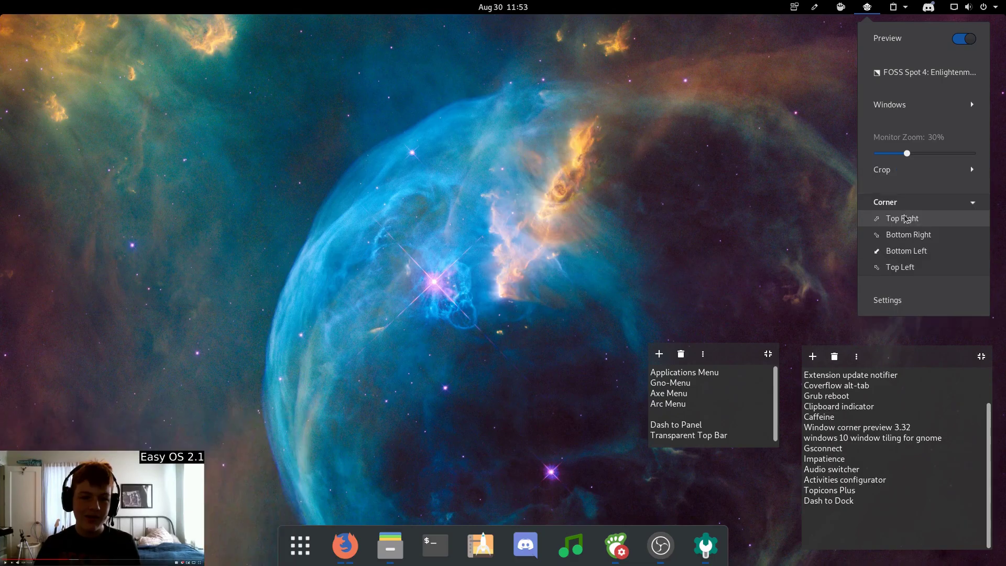
click(901, 218)
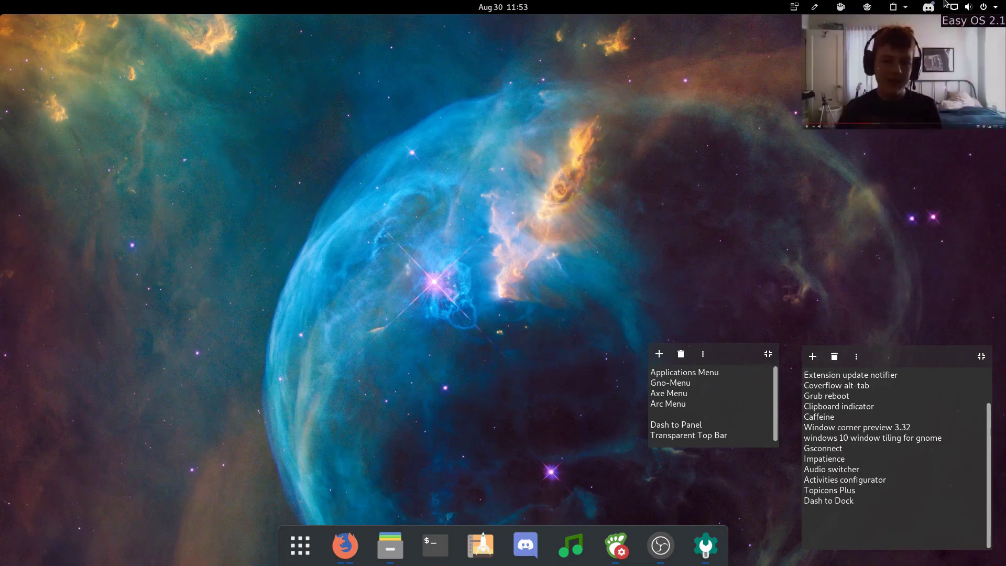
click(867, 7)
drag(914, 153, 934, 158)
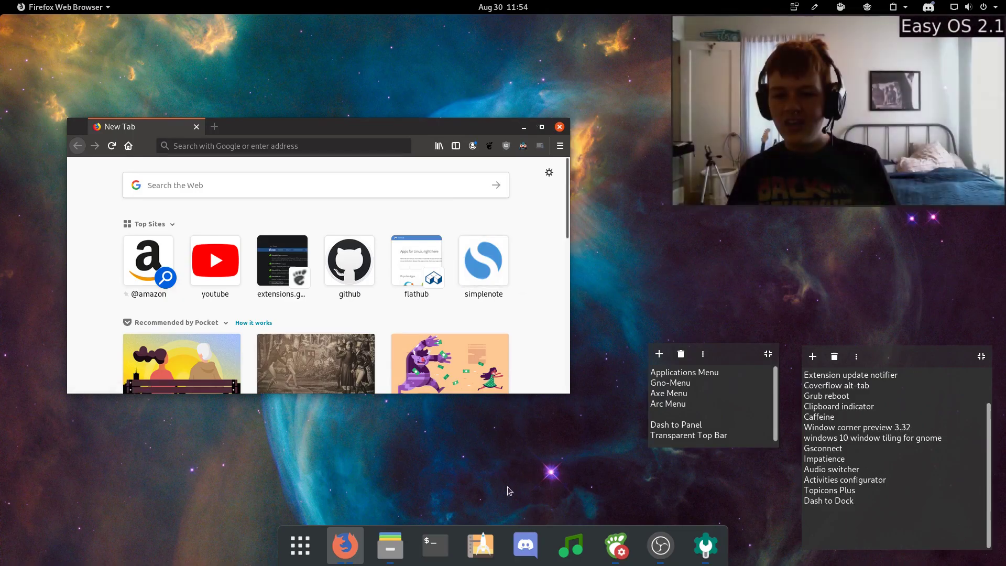
Hide the Firefox New Tab window and send the video preview back and forth between the top-right and bottom-left corners
key(super+h)
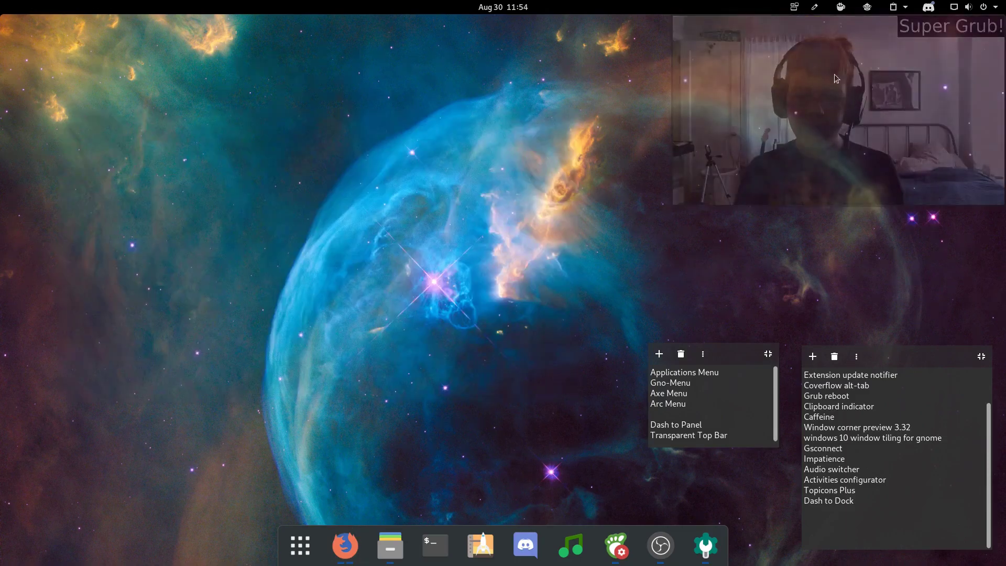
click(923, 67)
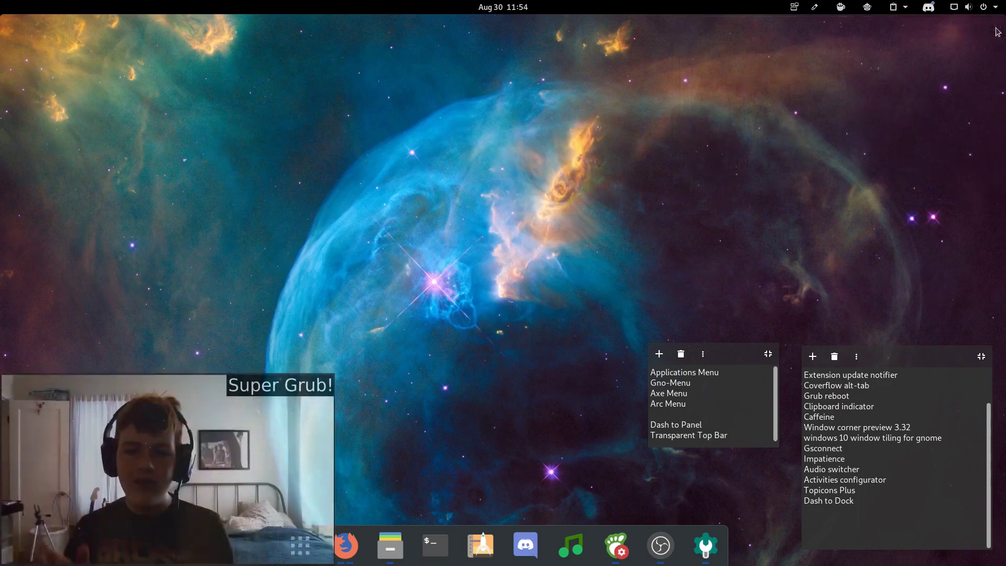
click(211, 433)
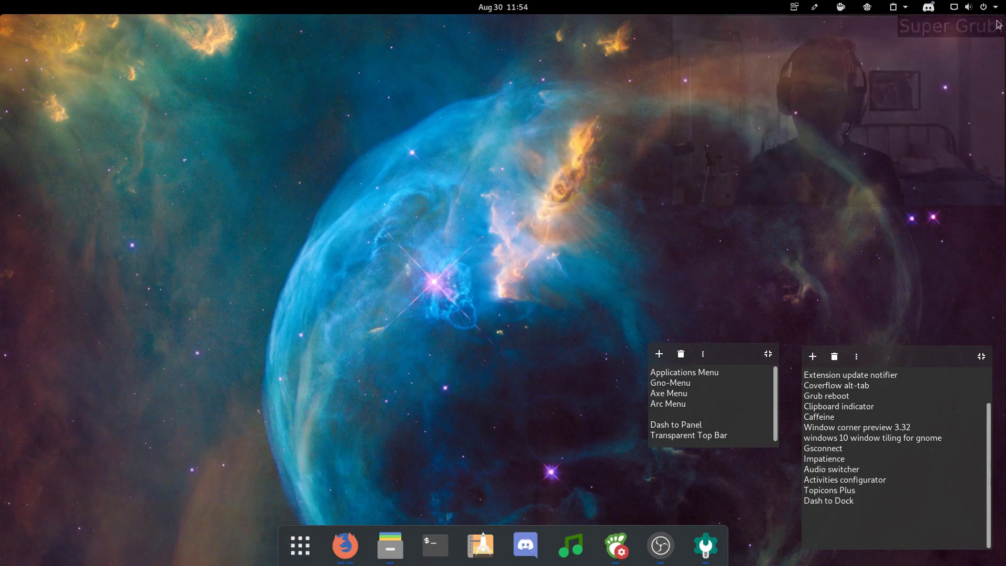
click(998, 24)
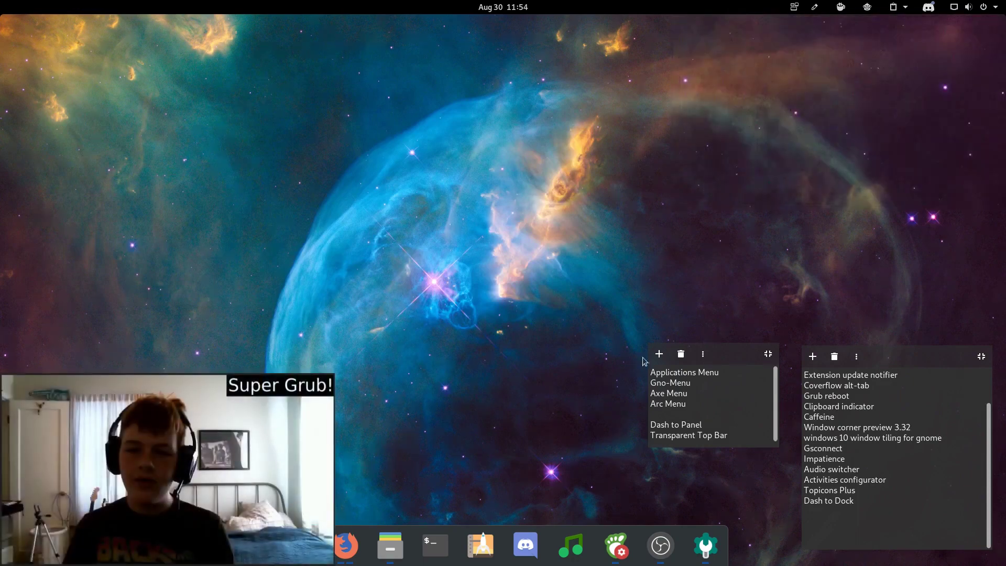
click(317, 438)
Maximize the Firefox New Tab window, tile it to the left half of the screen and maximize it again
mouse_move(603, 152)
mouse_down()
mouse_move(604, 295)
mouse_move(795, 230)
mouse_move(535, 137)
mouse_move(571, 98)
mouse_move(617, 165)
mouse_up()
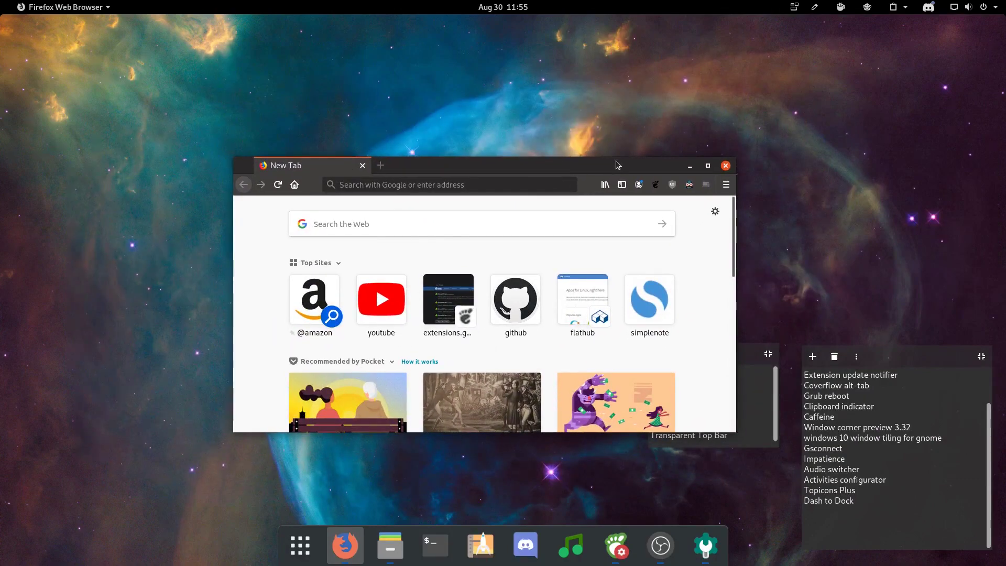
double_click(617, 165)
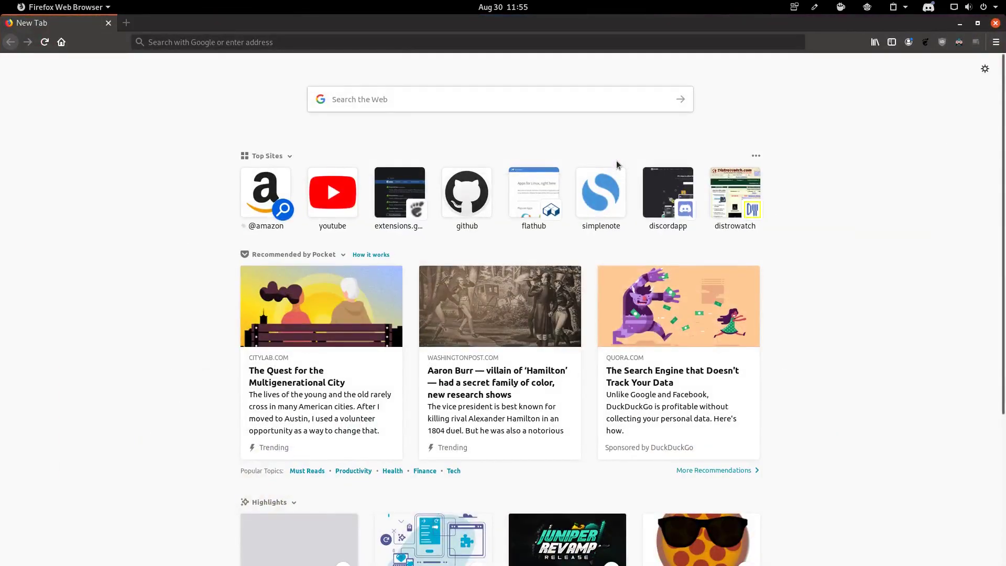
key(super+Down)
key(super+Right)
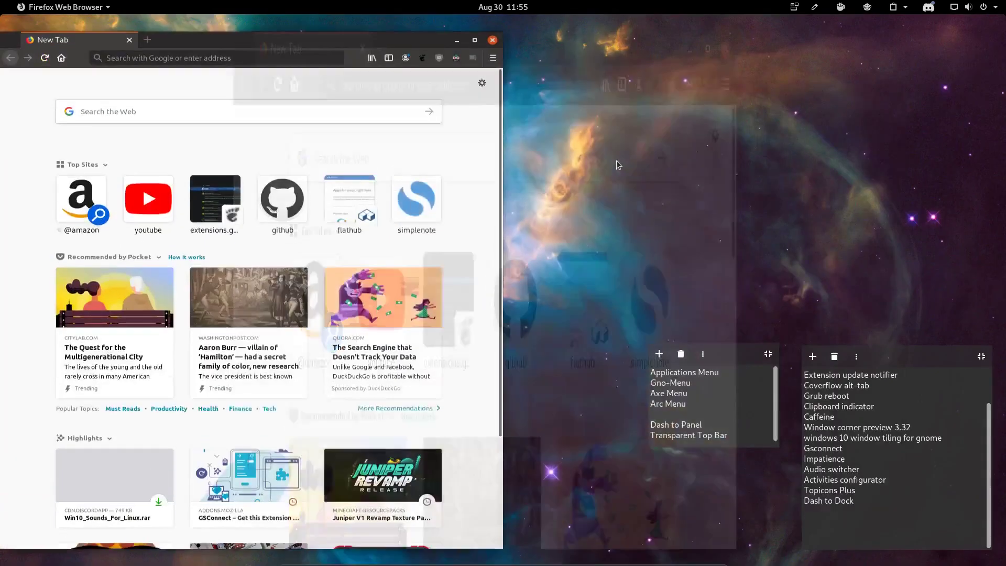
key(super+Up)
key(super+Left)
key(super+Up)
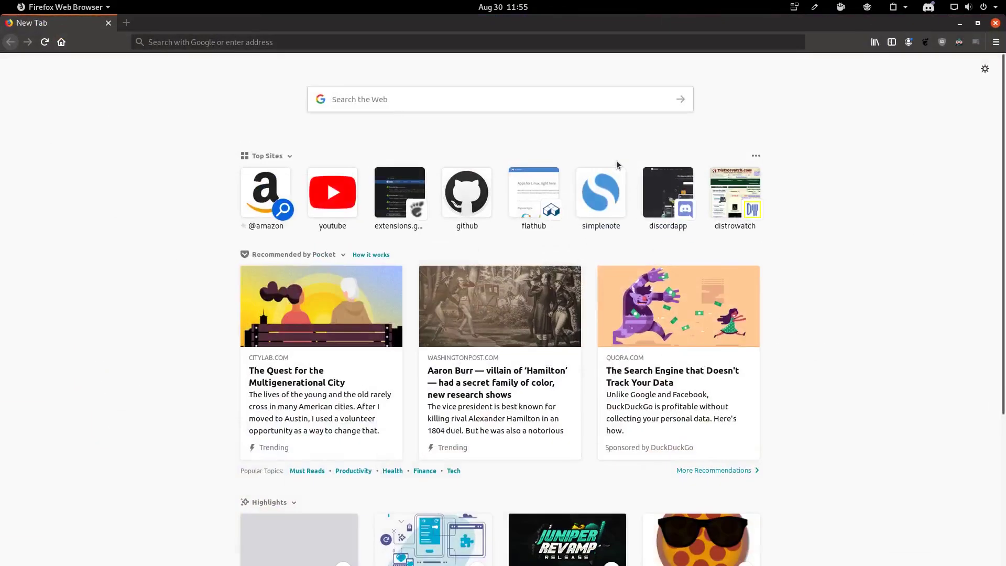
Switch the Firefox window between left-half and maximized layouts, and tile it into the top-left quarter of the screen
key(super+Down)
key(super+Down)
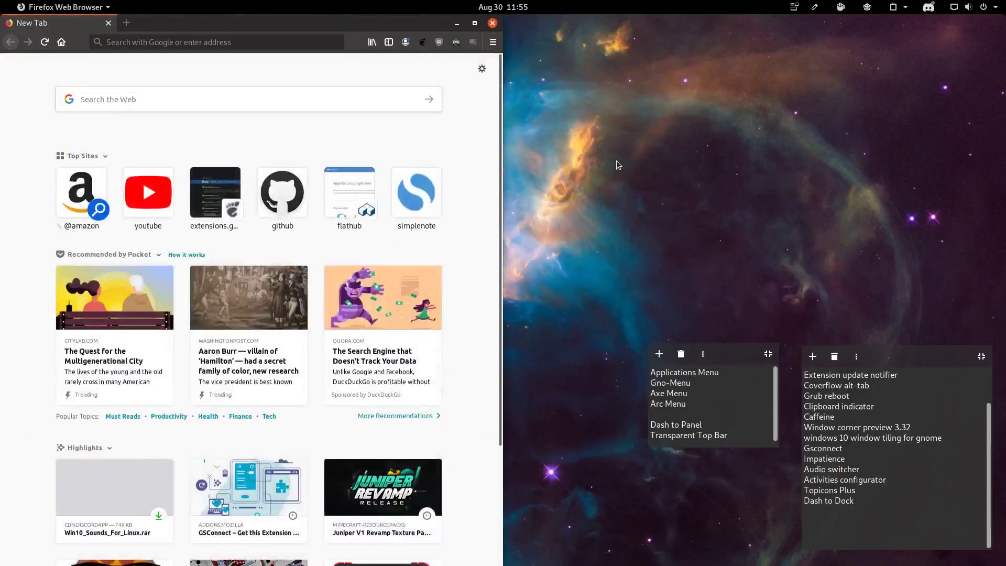
key(super+Up)
key(super+Up)
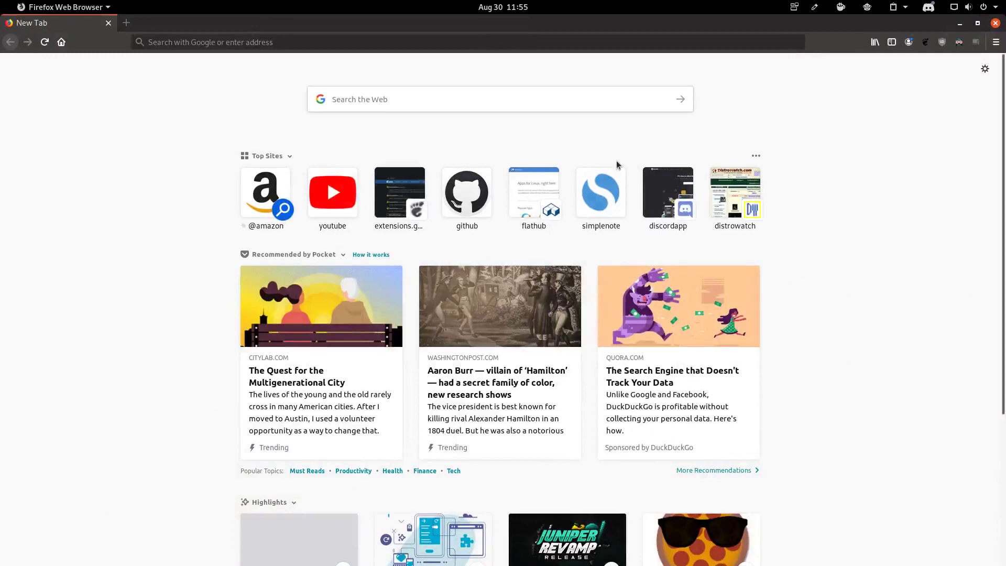
key(super+Down)
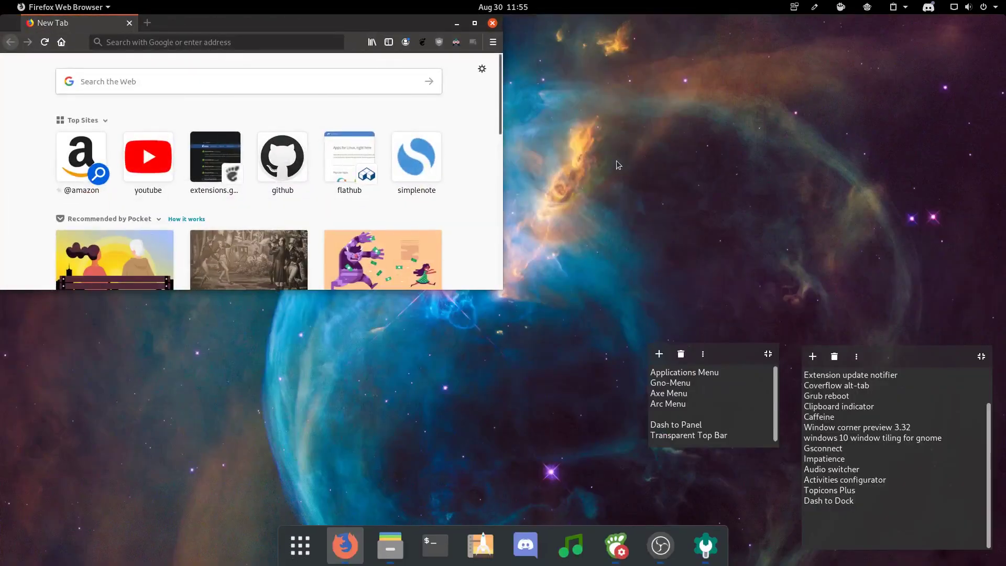
Tile the Firefox window to the left half, cycle it through other left and right tiling positions, and maximize it
key(super+Down)
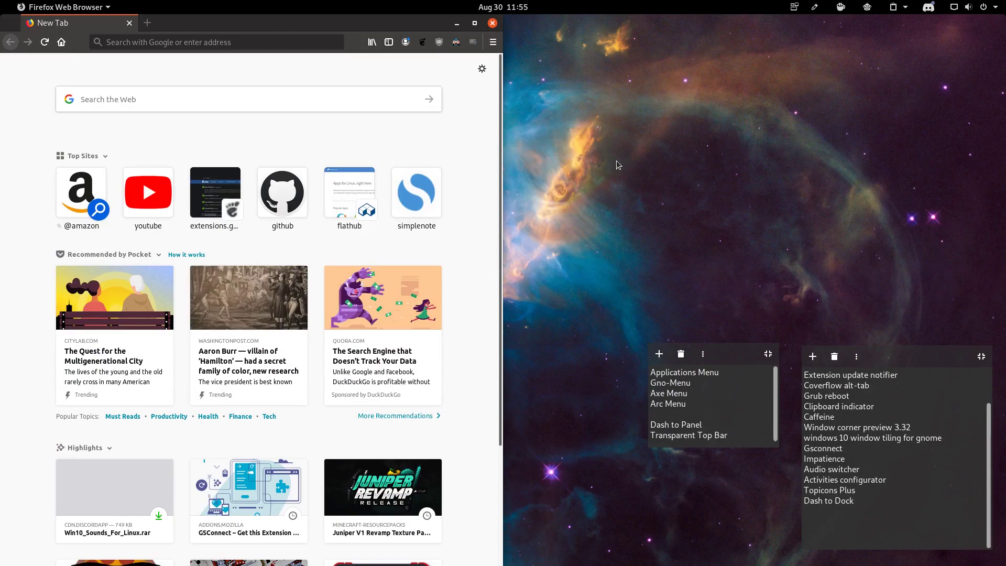
key(super+Up)
key(super+Right)
key(super+Up)
key(super+Down)
key(super+Up)
key(super+Down)
key(super+Down)
key(super+Left)
key(super+Down)
key(super+Up)
key(super+Up)
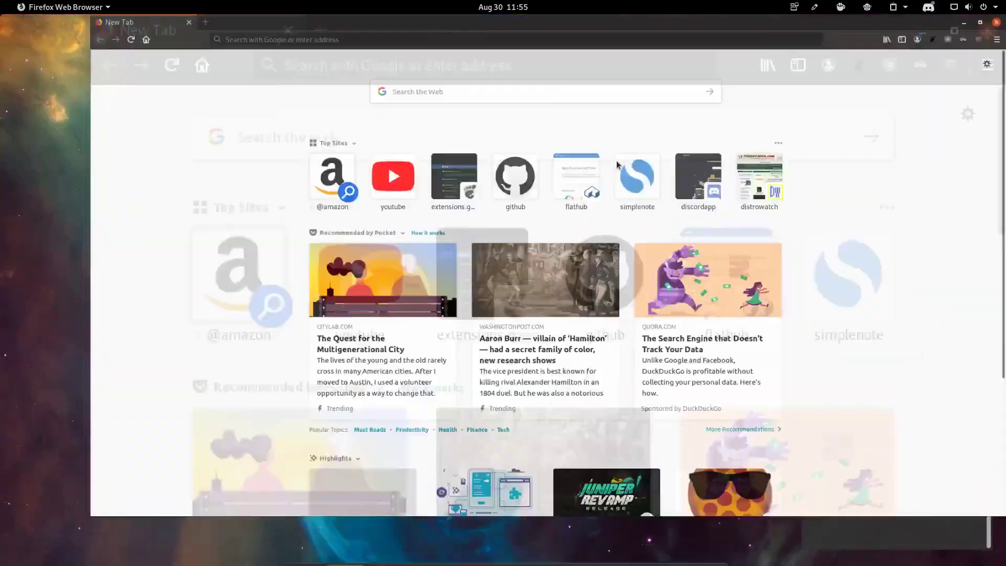
Alternate the Firefox window between right-side and left-side tiling, including the left half, and vary its vertical tile position
key(super+Down)
key(super+Up)
key(super+Right)
key(super+Left)
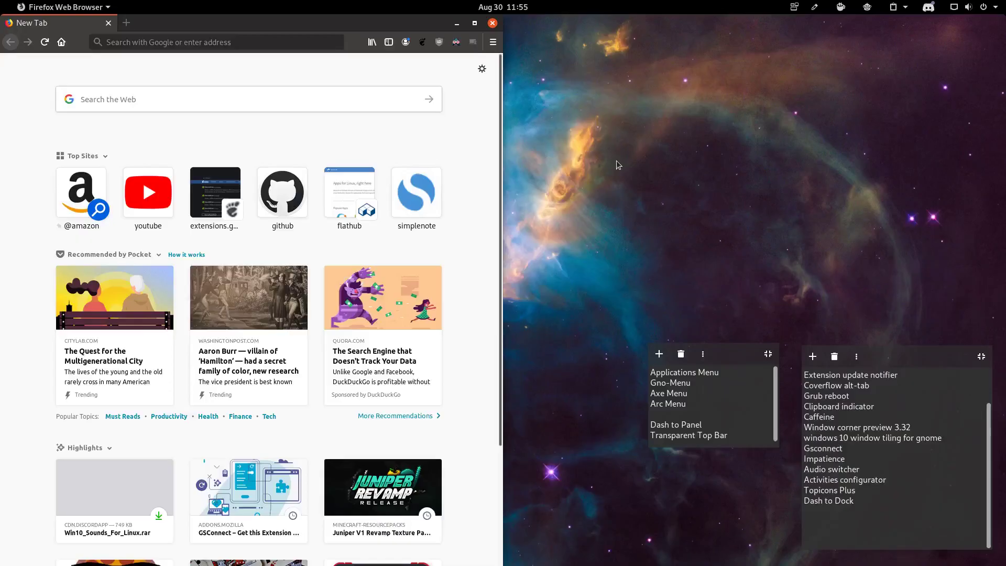
key(super+Right)
key(super+Up)
key(super+Up)
key(super+Down)
key(super+Left)
key(super+Down)
key(super+Up)
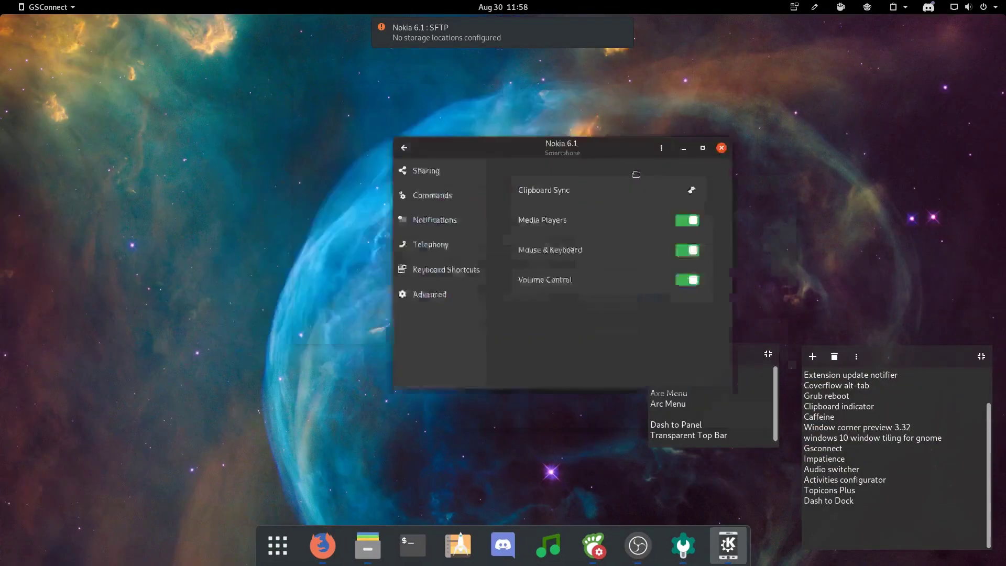
Move the Nokia 6.1 device window to the upper-left area of the desktop and open its Commands page
drag(454, 124, 460, 109)
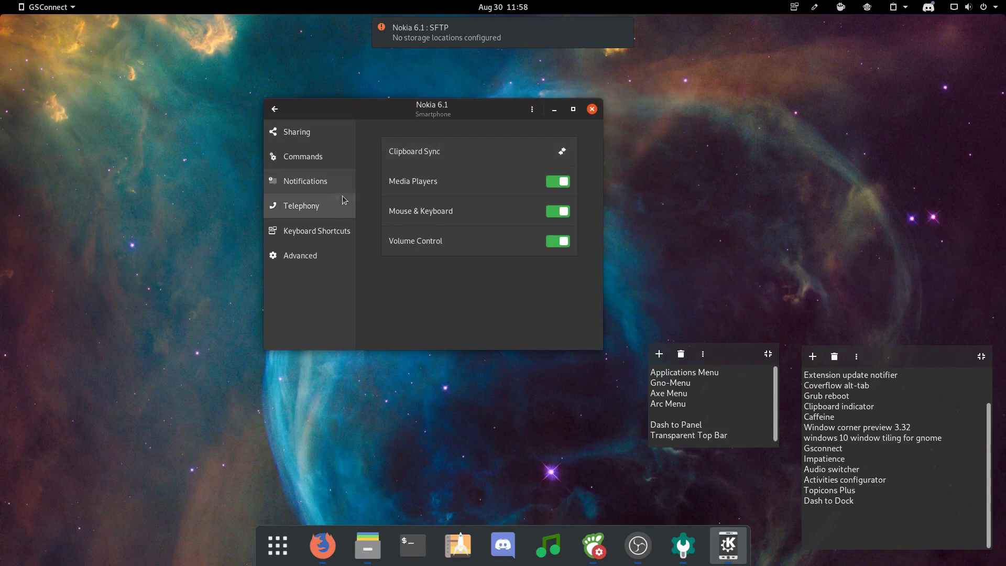
drag(459, 118, 285, 83)
click(145, 123)
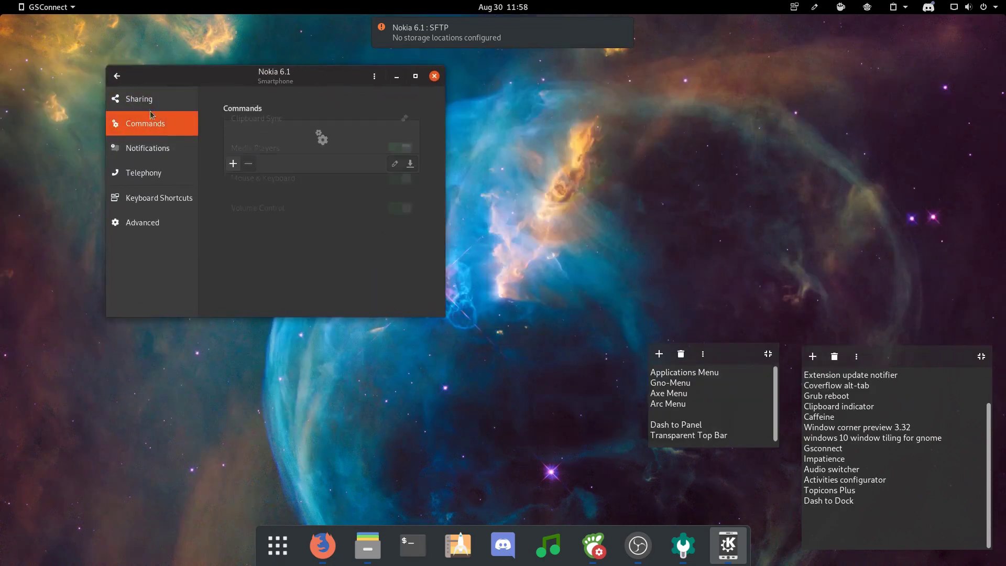
click(173, 177)
click(157, 124)
Add a device command named "shutdown" with the command line "shutdown now"
click(233, 163)
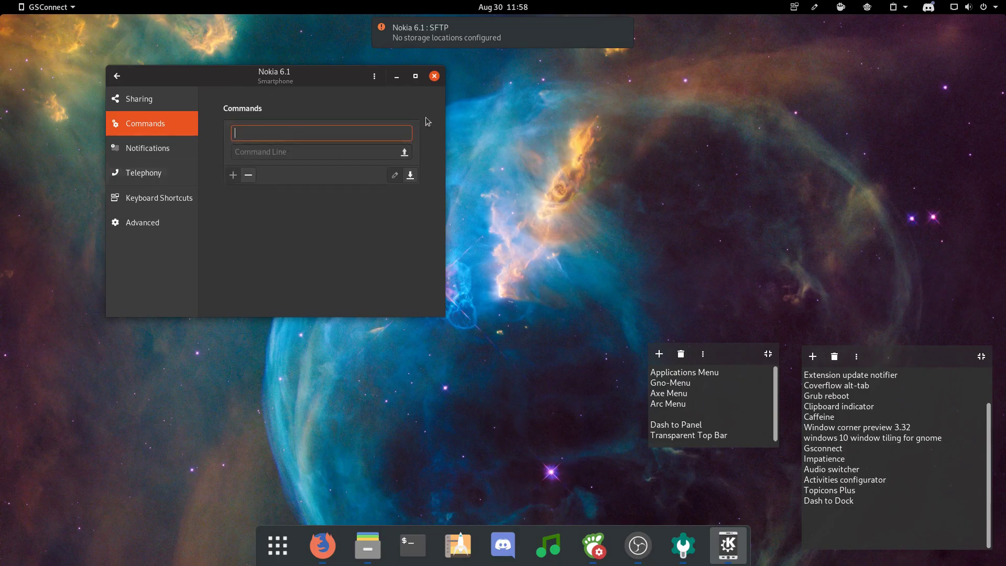
drag(267, 77, 309, 76)
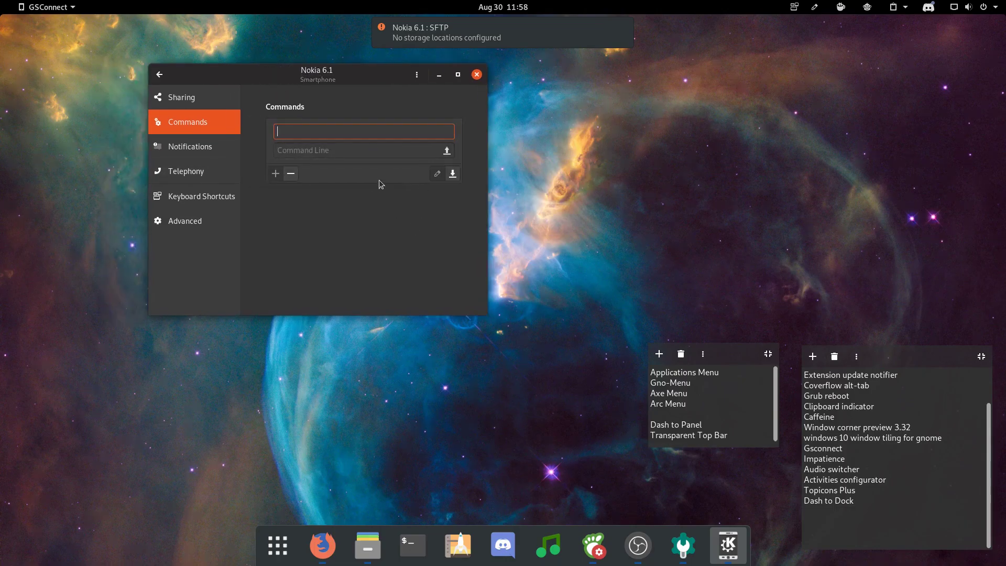
text(shutdown)
key(Return)
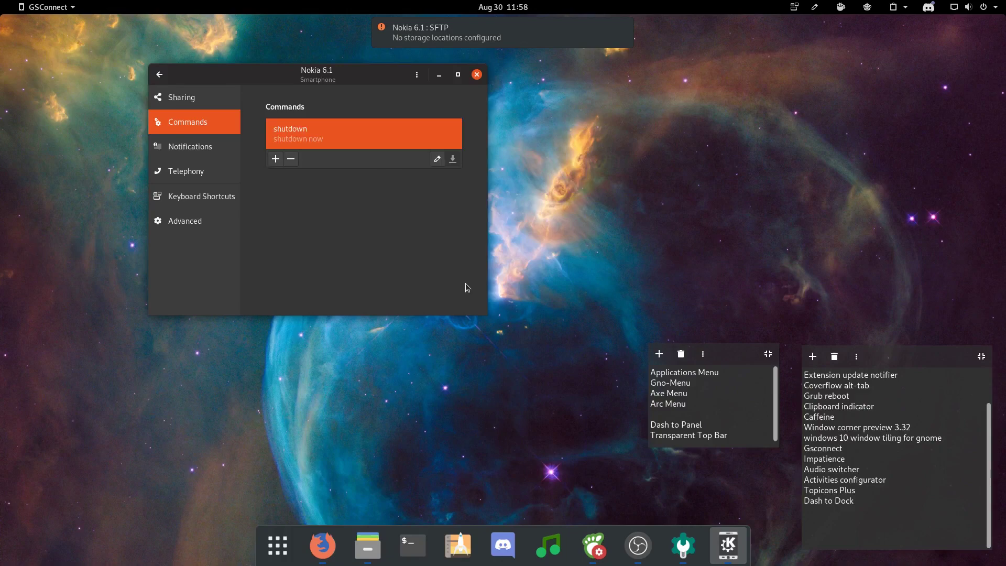
Review the phone's Telephony options for incoming and ongoing calls
click(216, 139)
scroll(344, 125, down, 10)
scroll(343, 126, up, 10)
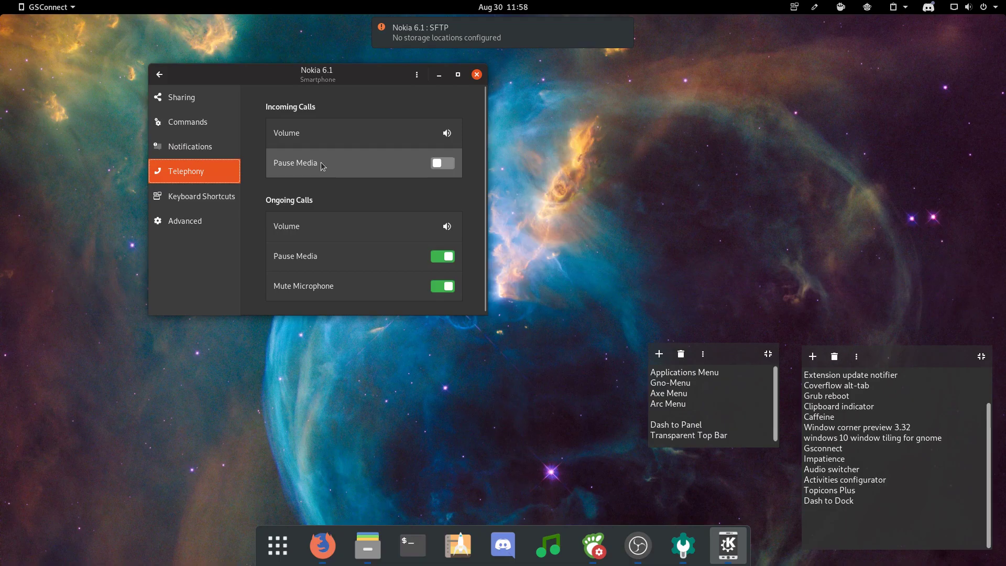
scroll(403, 168, down, 1)
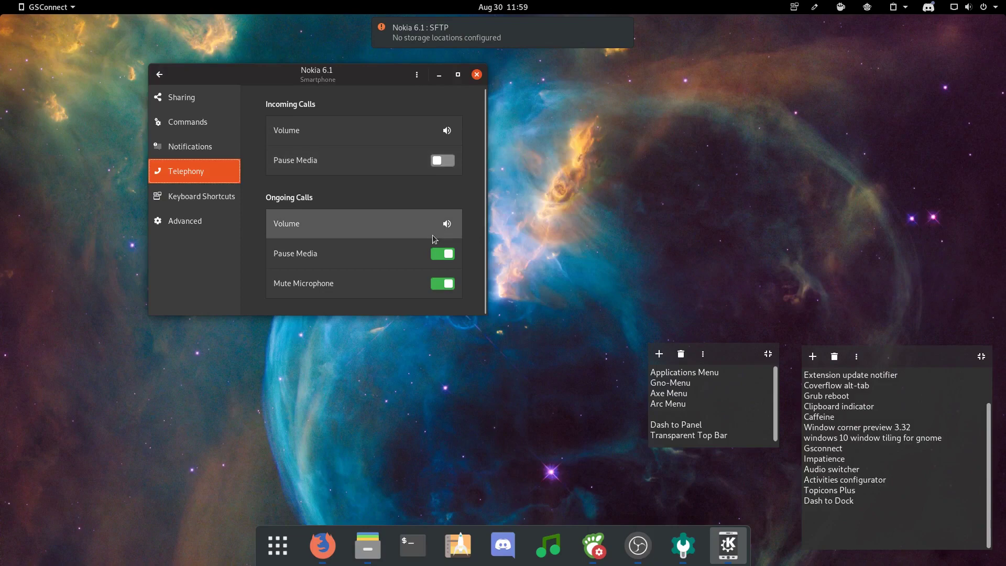
Return to the GSConnect device overview and look through its display mode and support options
key(alt+Left)
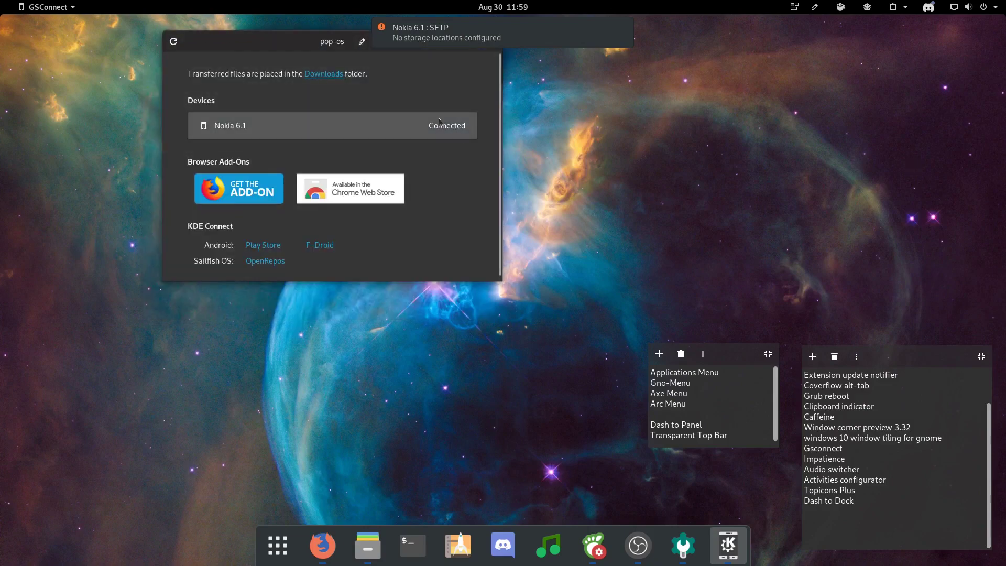
drag(272, 35, 243, 81)
click(403, 88)
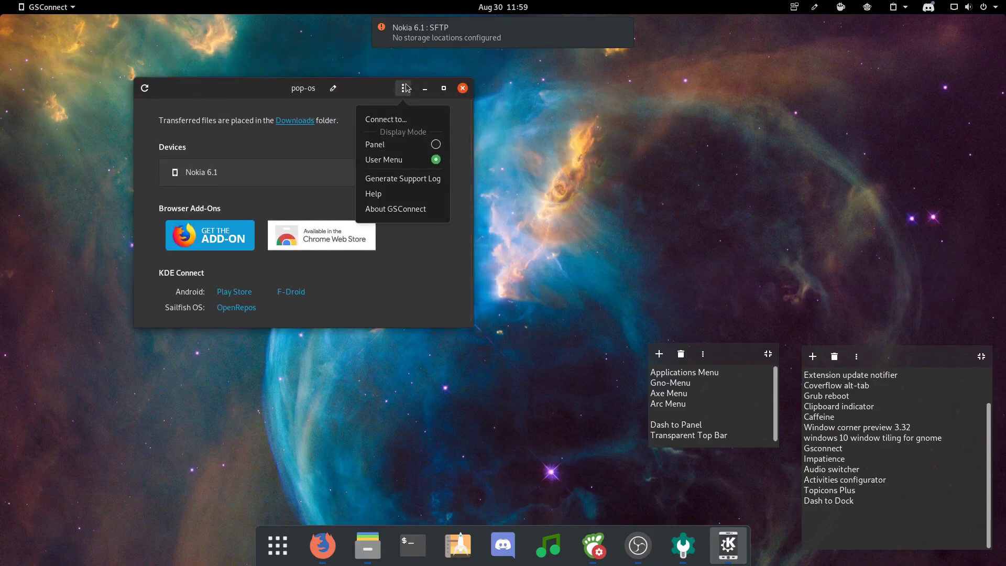
click(402, 257)
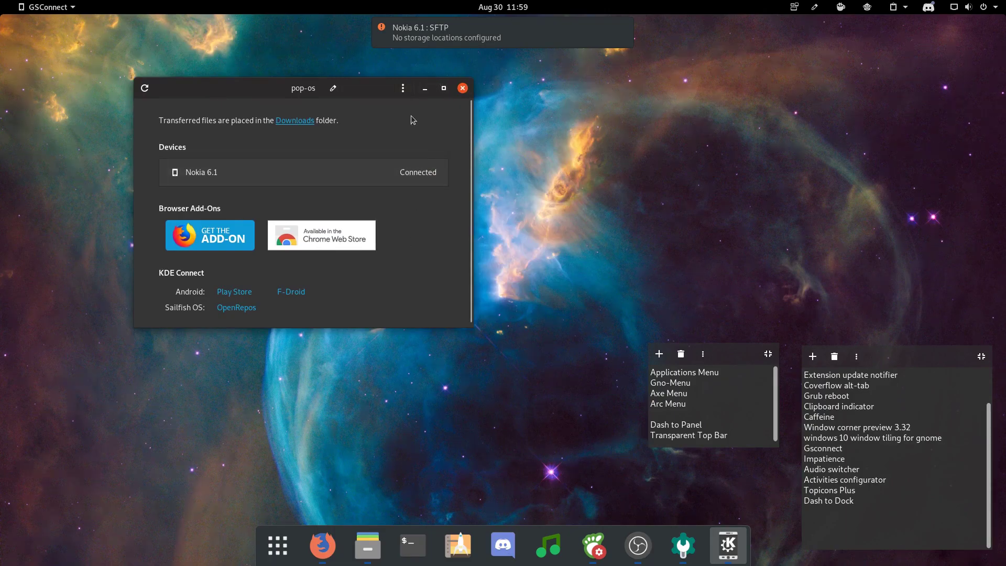
Move the GSConnect window to the upper middle of the desktop and minimize it
drag(428, 90, 602, 77)
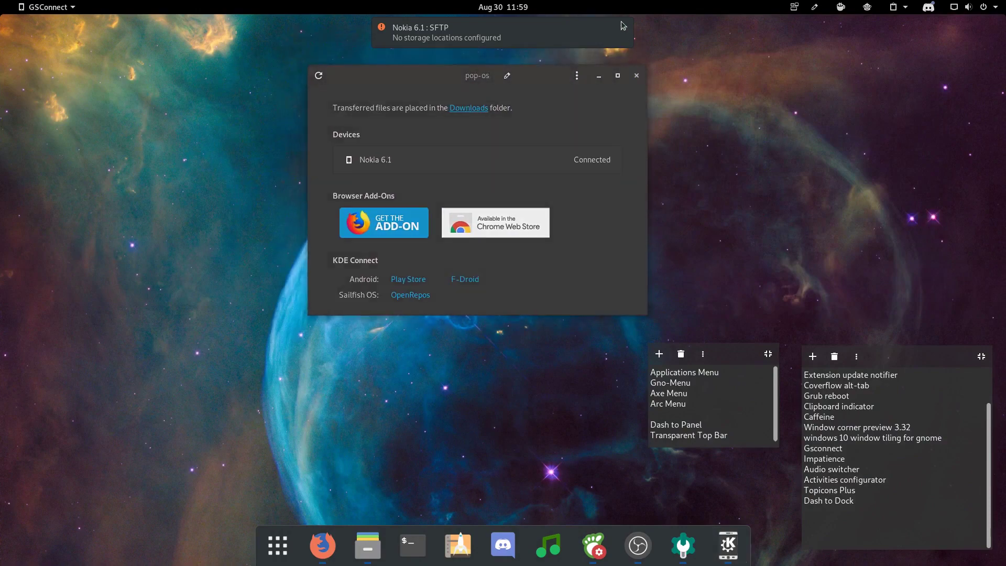
click(599, 79)
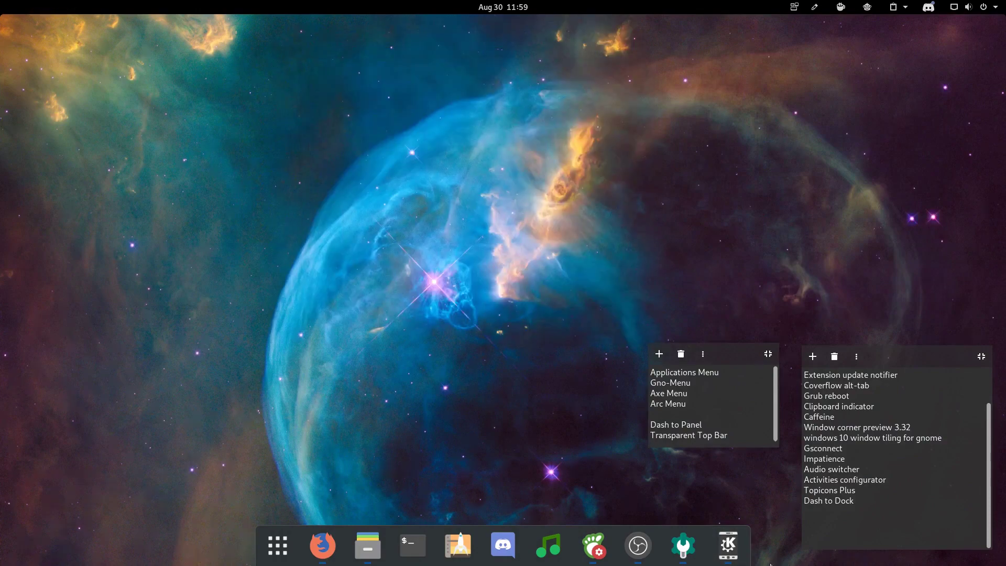
click(728, 545)
click(599, 79)
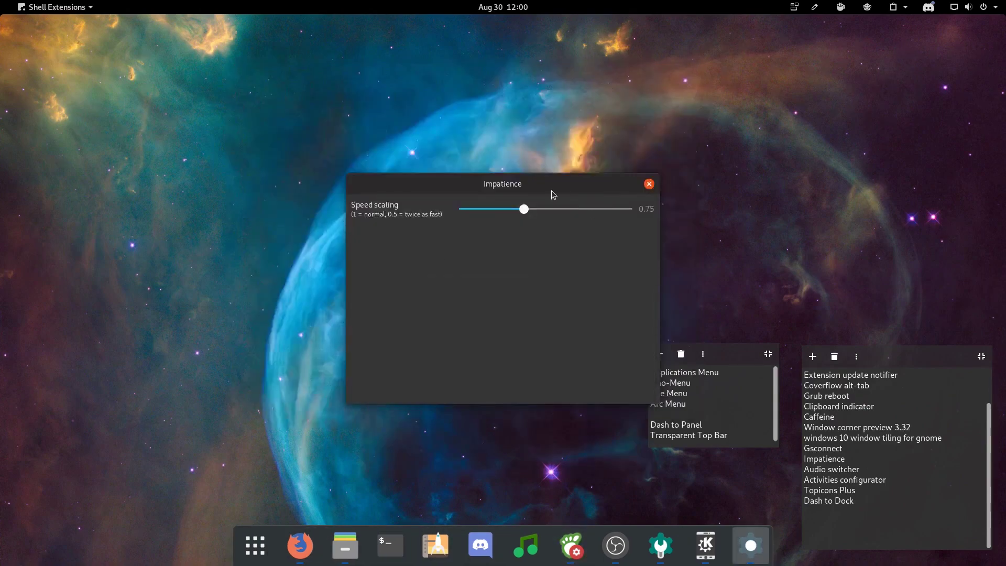
Preview the applications grid animation, set the Impatience speed scaling to 2.00 and preview the animation again
click(261, 554)
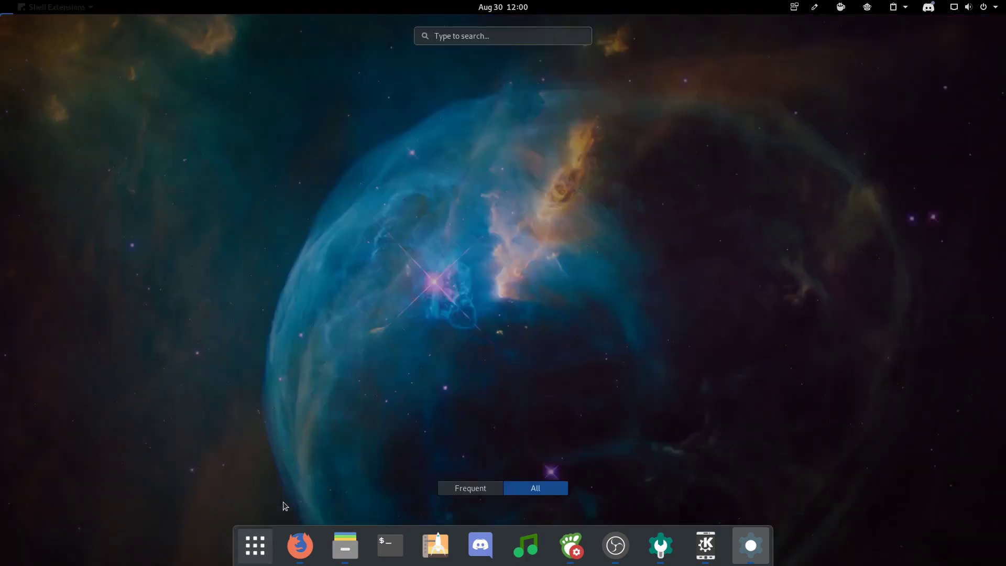
click(255, 545)
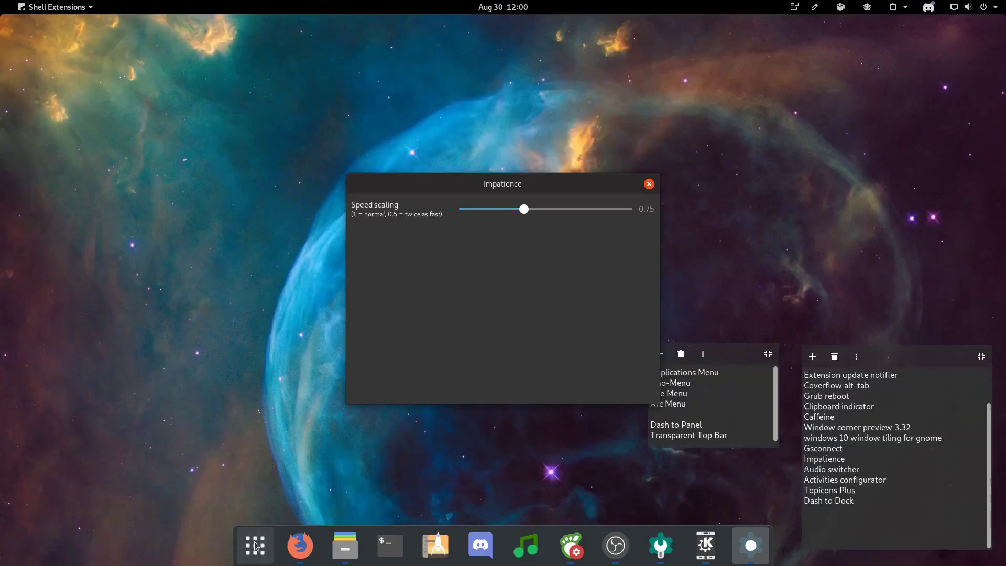
drag(525, 210, 632, 209)
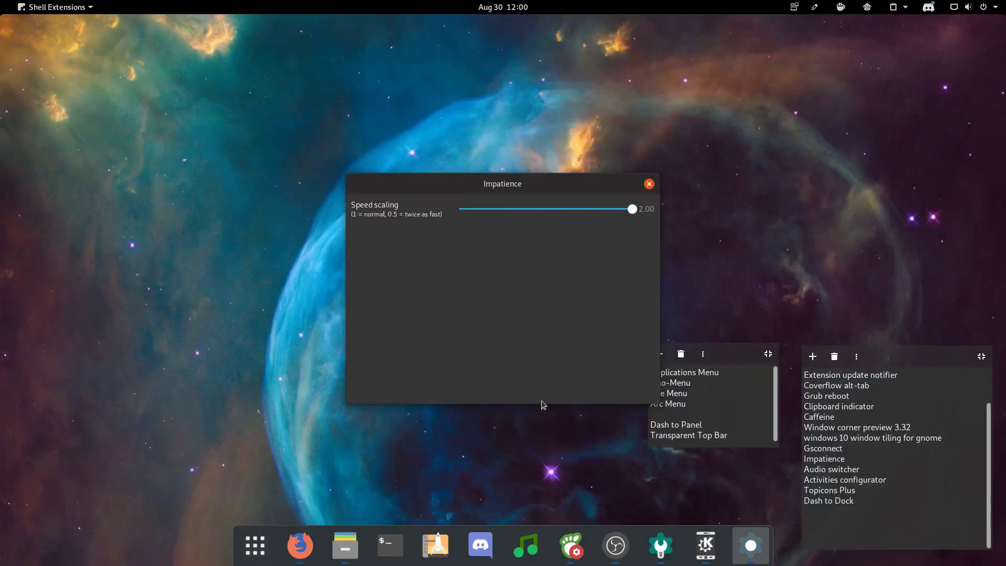
click(268, 542)
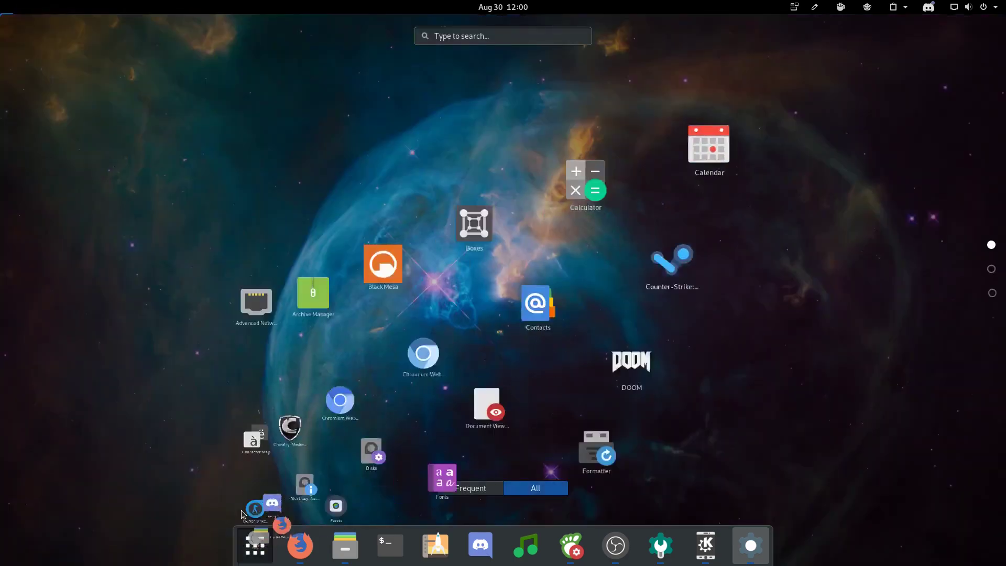
click(256, 545)
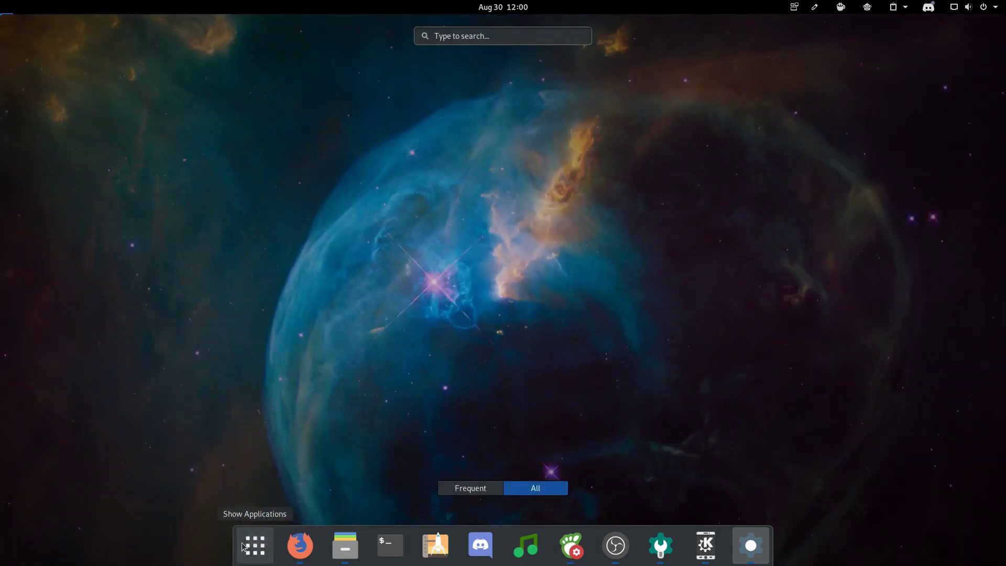
Set the Impatience speed scaling to 0.75, preview the applications grid animation and close the settings
drag(473, 207, 526, 216)
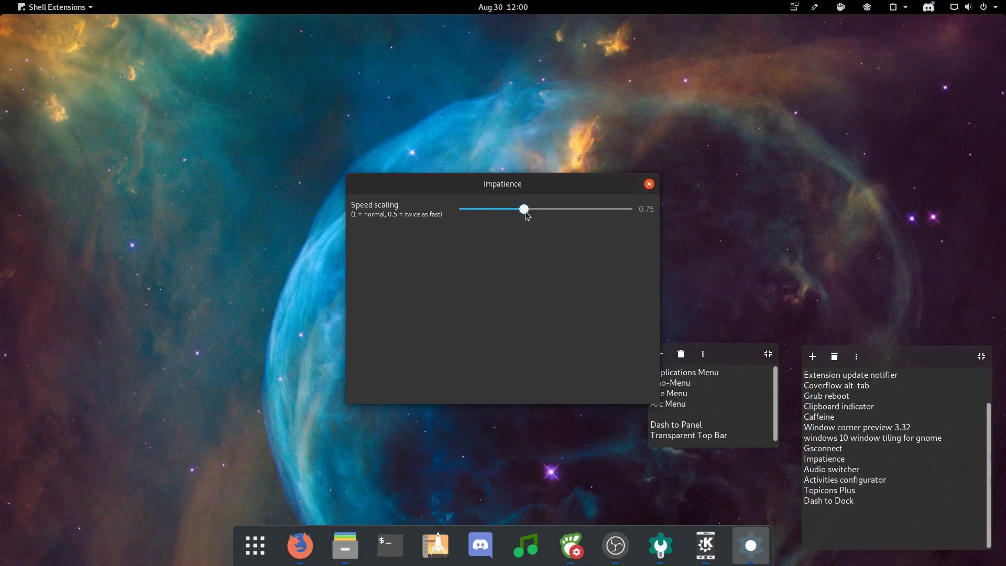
click(275, 563)
click(274, 562)
click(647, 186)
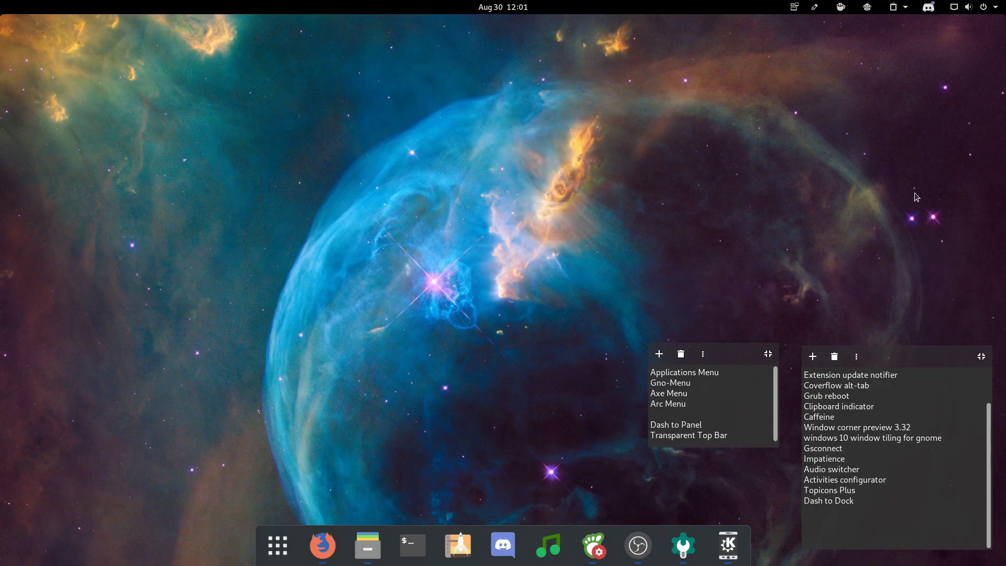
Look through the audio output and input device lists in the system menu
click(991, 5)
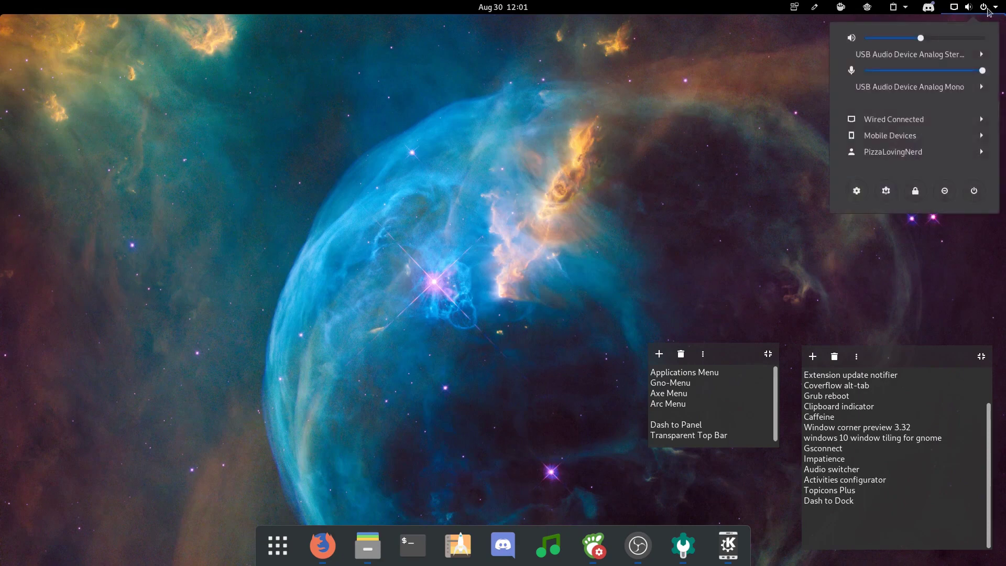
click(961, 55)
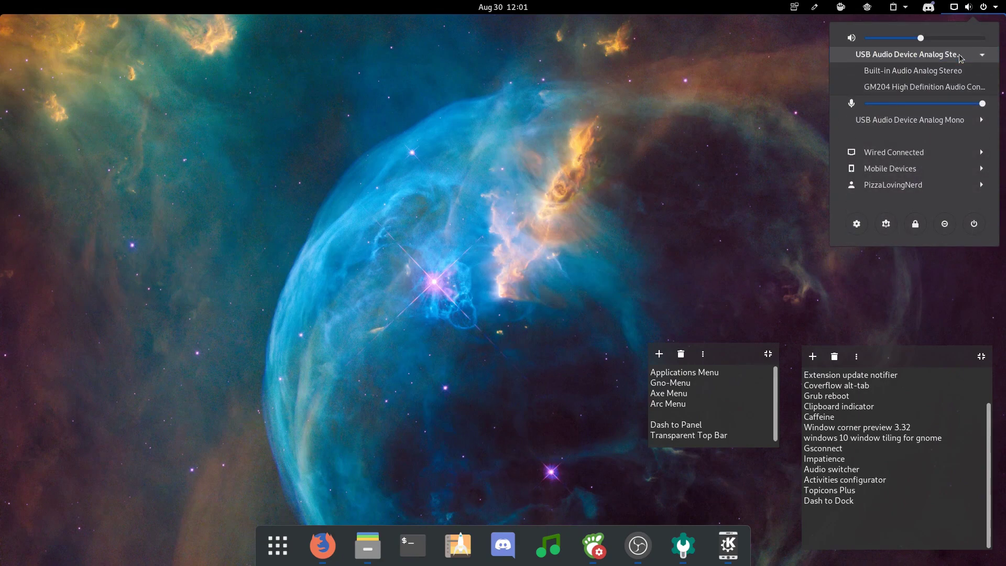
click(930, 59)
click(923, 90)
click(922, 90)
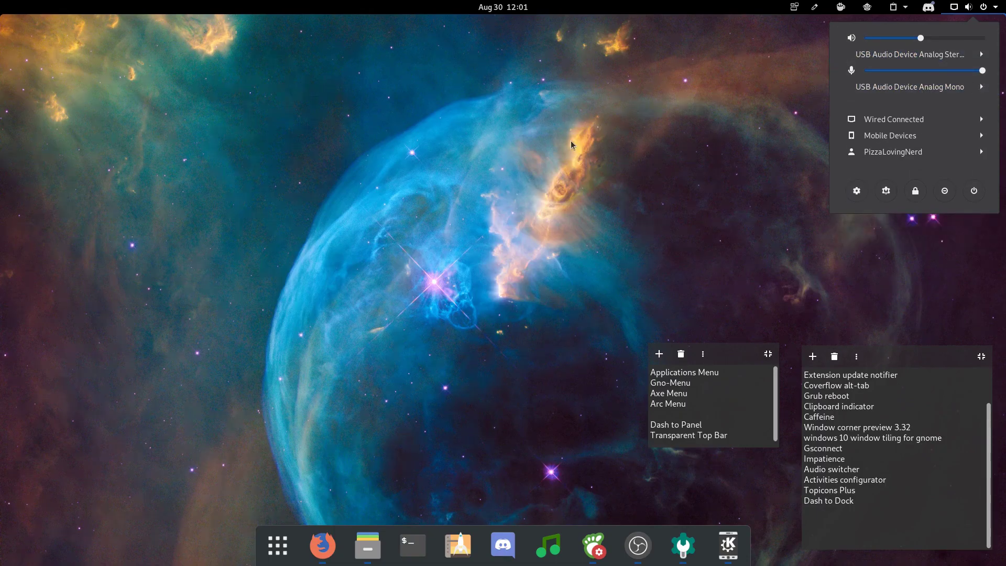
Switch the audio input to HD Webcam C615 and back to USB Audio Device Analog Mono
click(938, 86)
click(997, 3)
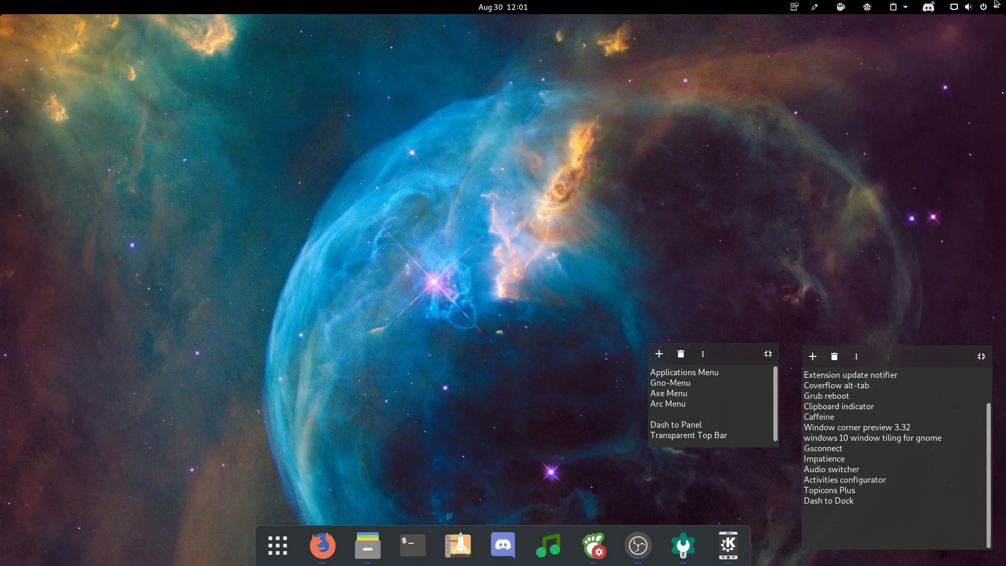
click(981, 8)
click(938, 84)
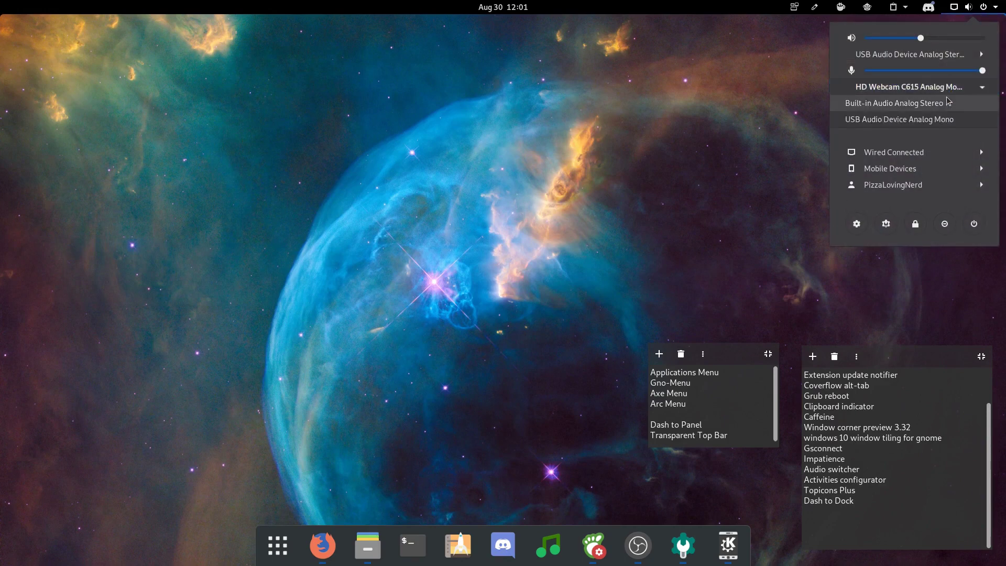
click(943, 116)
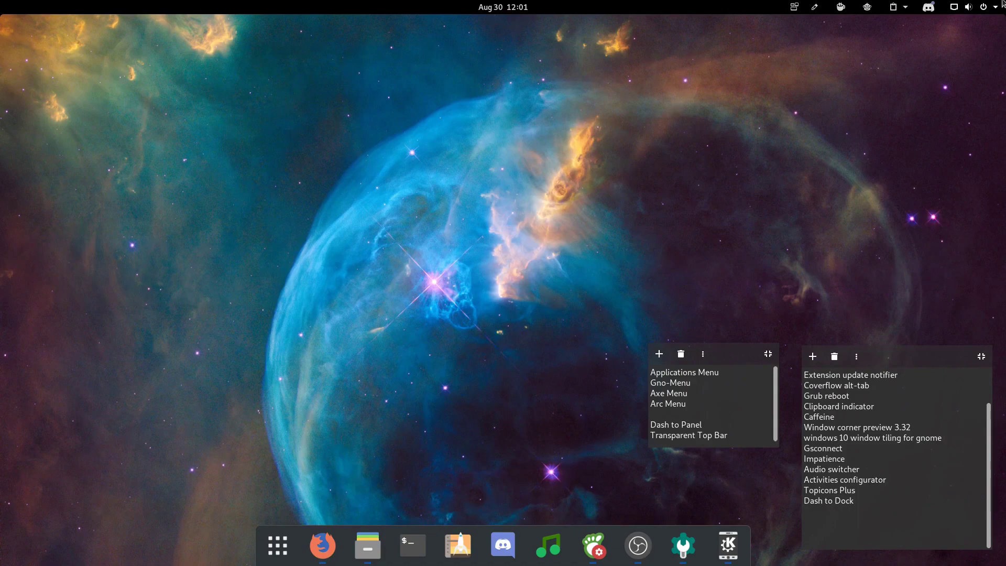
Open the extensions list in Tweaks and bring up the Activities configurator settings
click(954, 7)
click(868, 306)
click(998, 7)
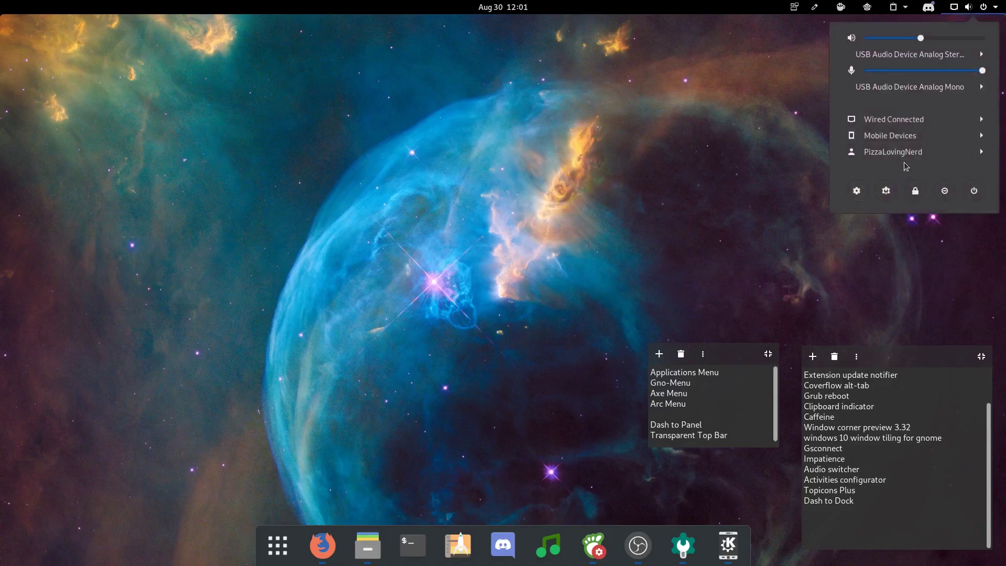
click(885, 189)
scroll(522, 256, up, 10)
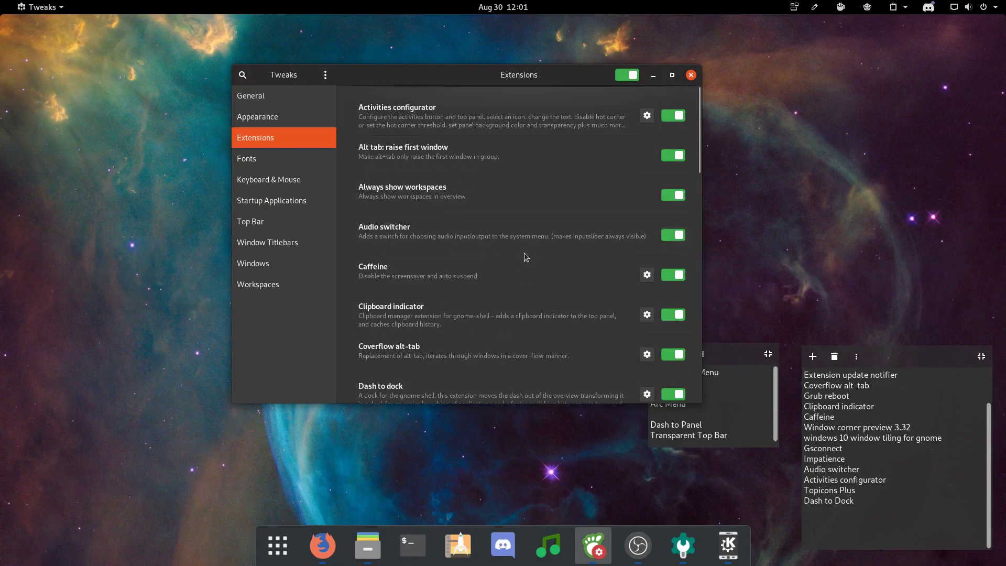
click(649, 116)
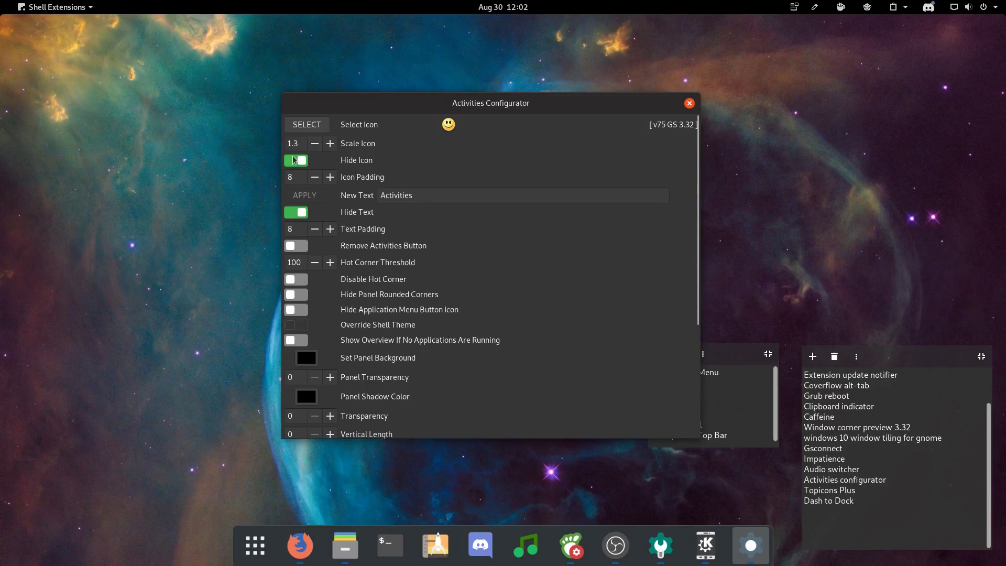
Turn off Hide Icon for the Activities button and turn it back on
click(293, 160)
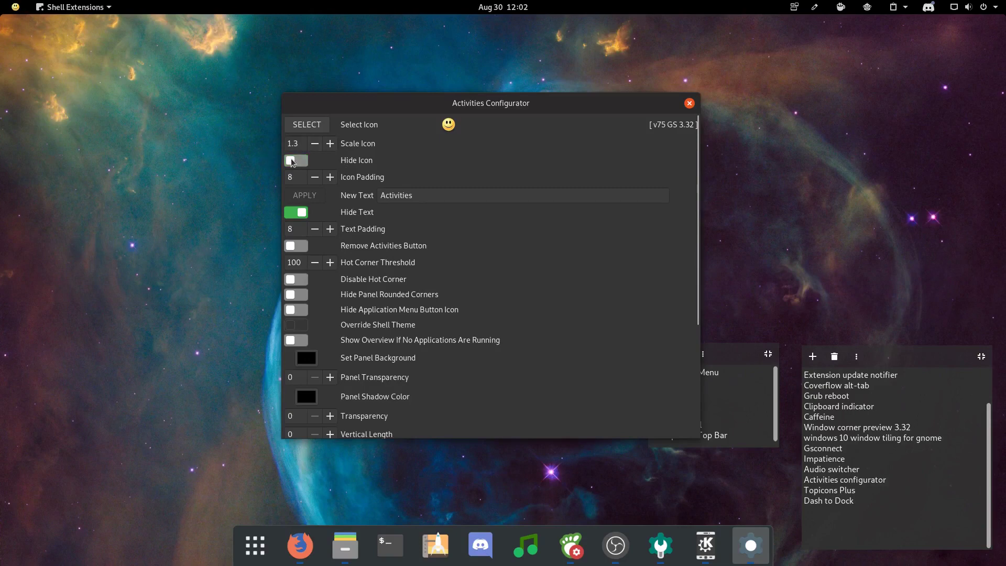
click(295, 164)
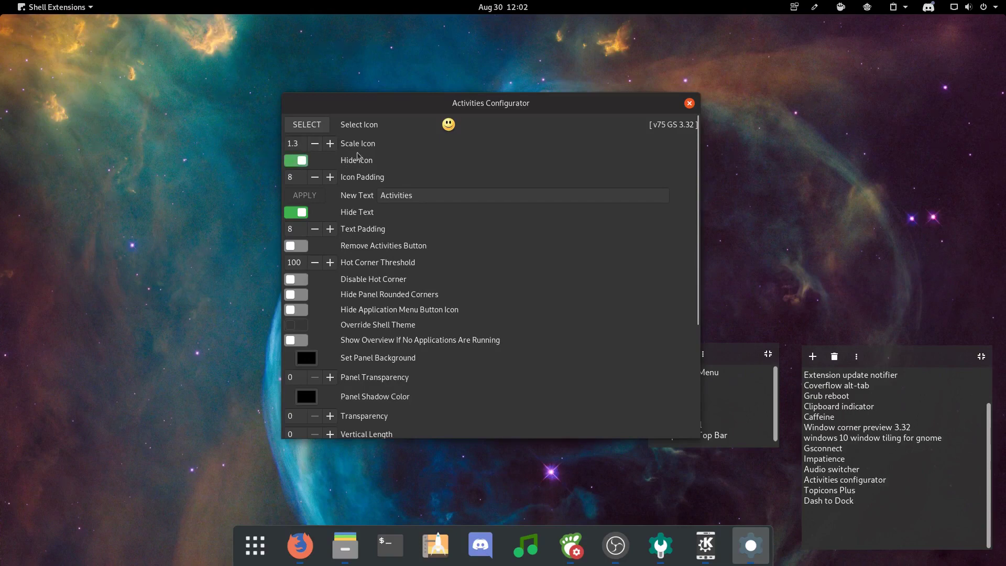
Turn off Hide Icon for the Activities button and raise Scale Icon to 2.0
click(300, 162)
click(333, 145)
click(334, 145)
click(333, 145)
click(316, 143)
click(327, 144)
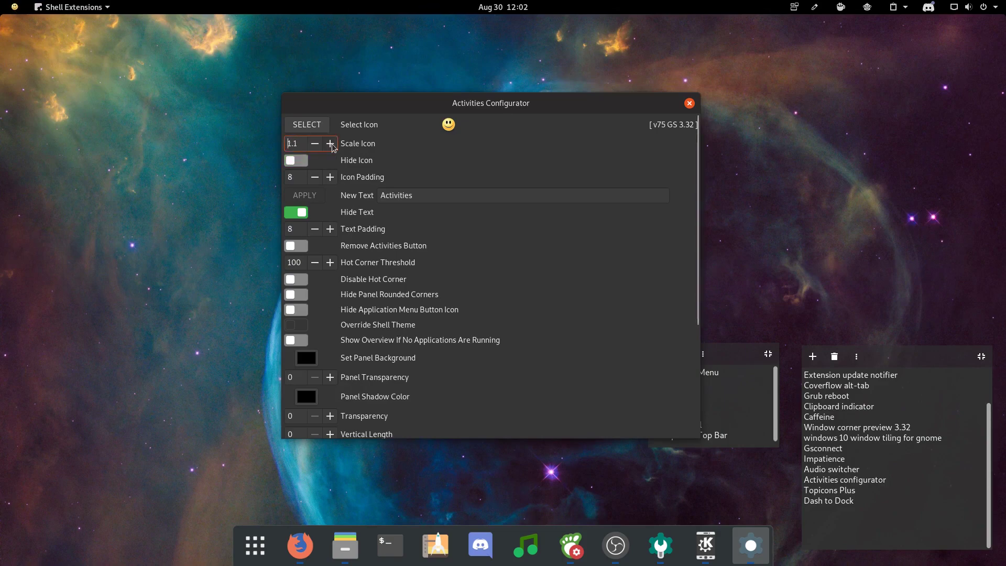
Try a larger Icon Padding, reduce it to 0, and show the Activities text instead of the icon
click(330, 176)
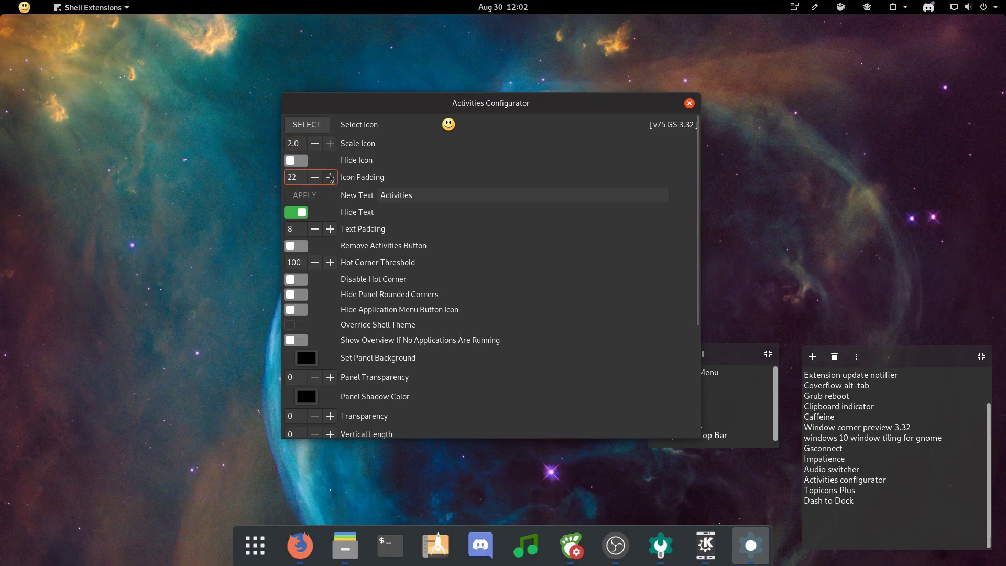
click(322, 176)
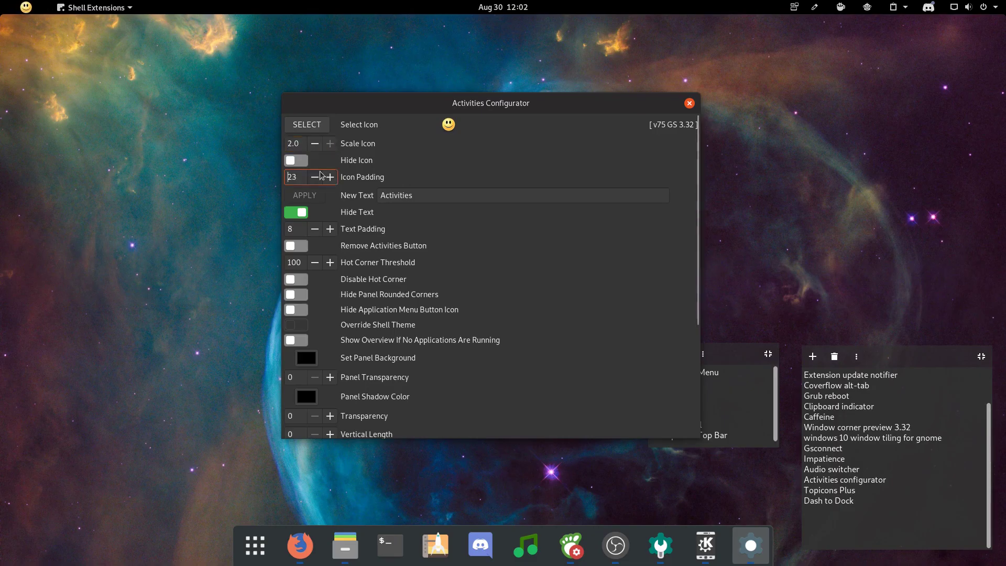
click(297, 161)
click(296, 212)
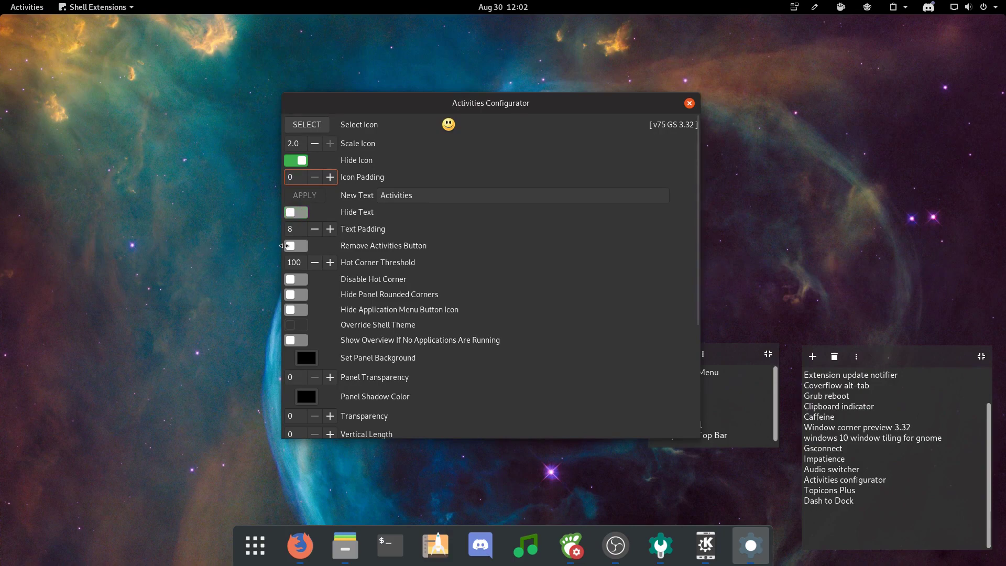
Change the Activities button text to "Pizza" and apply it
double_click(390, 194)
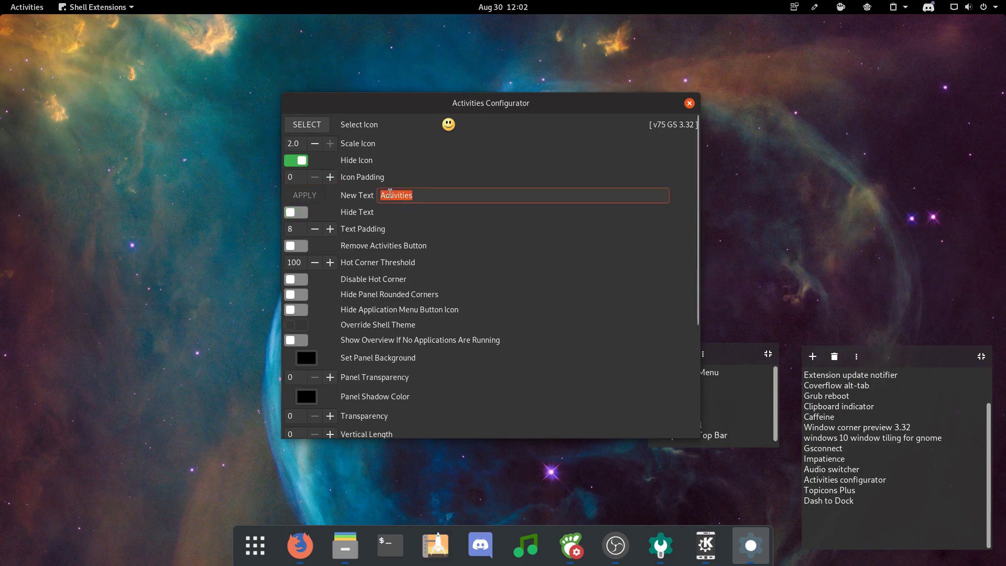
text(Pizza)
double_click(431, 190)
click(293, 229)
click(306, 216)
click(304, 215)
click(313, 198)
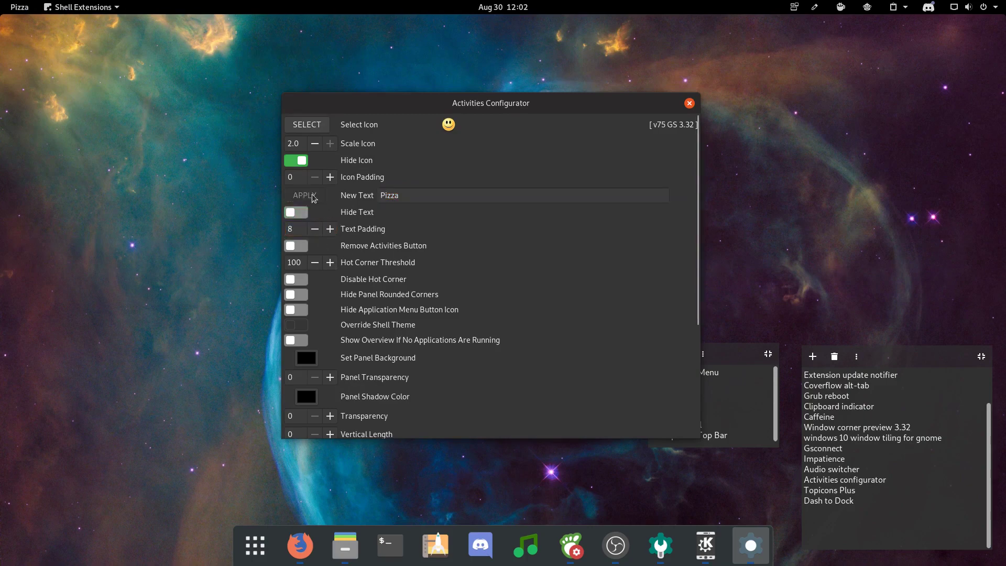
Hide the Activities text and turn on Remove Activities Button
click(297, 216)
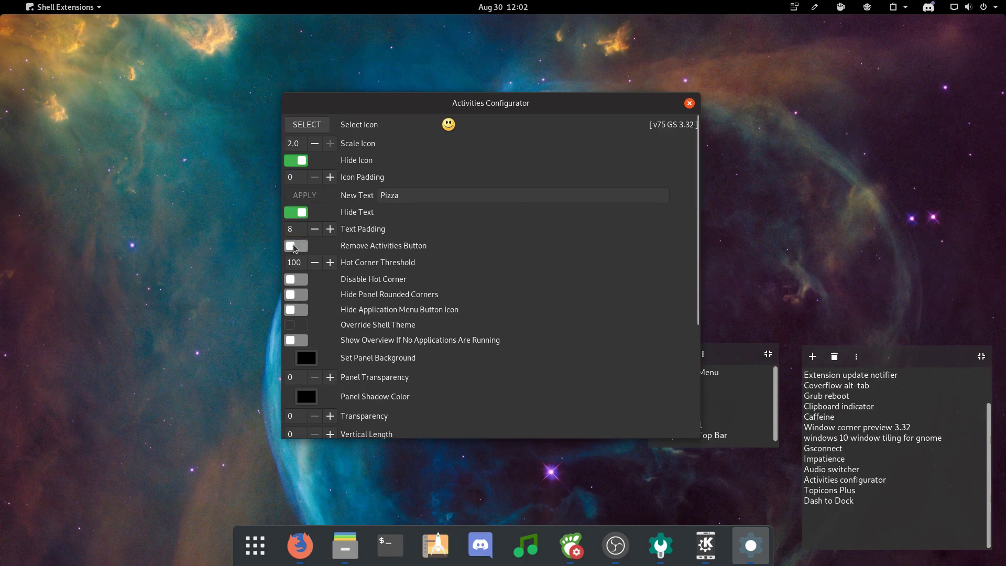
click(295, 247)
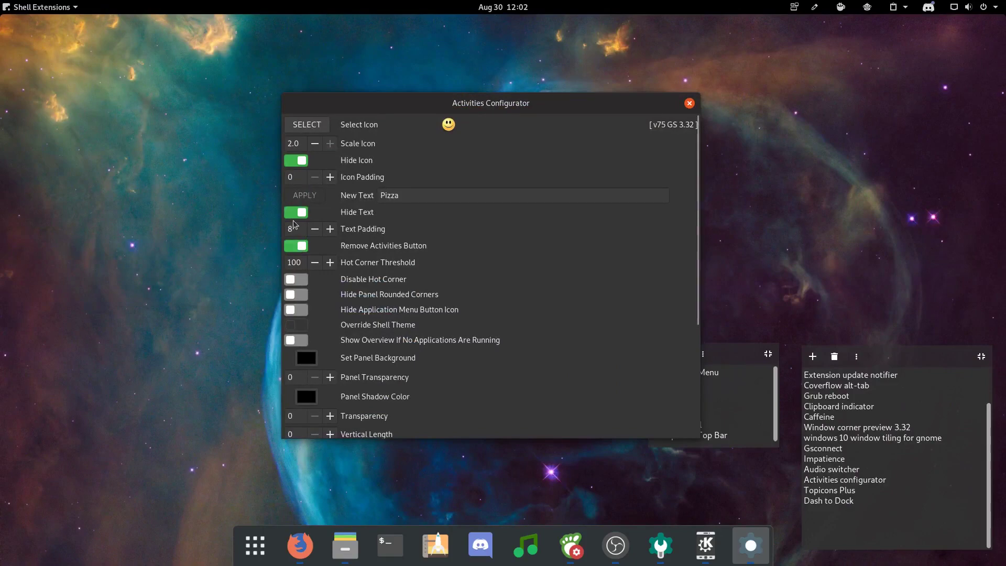
Turn Remove Activities Button back off and clear the New Text field
double_click(390, 195)
key(BackSpace)
click(302, 199)
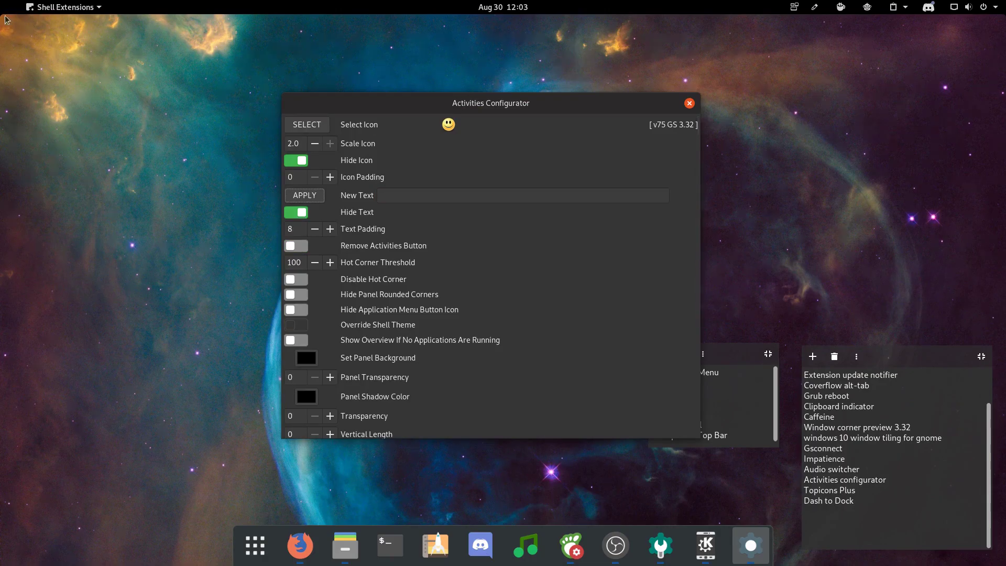
Open and close the Shell Extensions application menu in the top bar
click(42, 9)
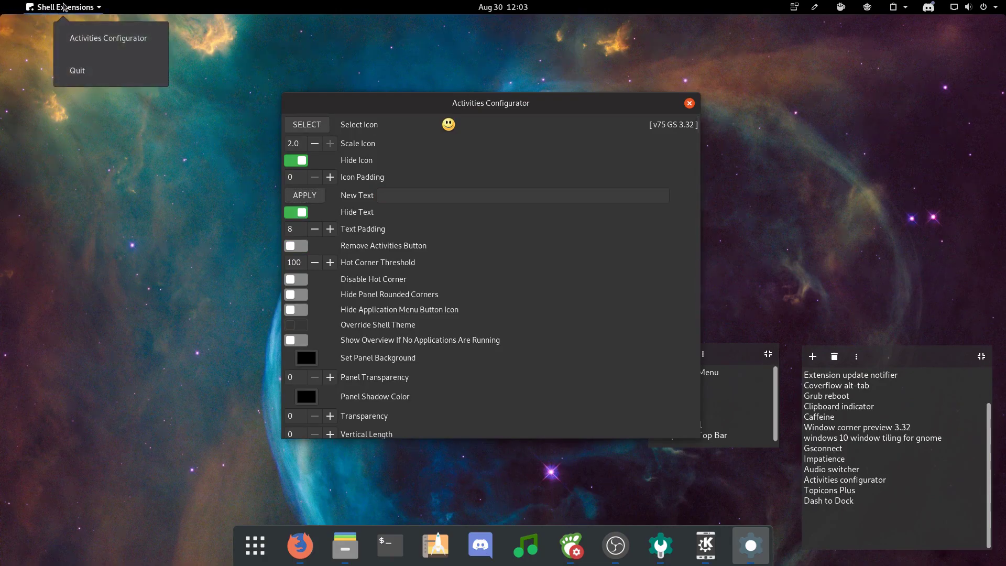
click(68, 4)
click(68, 4)
click(68, 5)
Turn Disable Hot Corner and Hide Panel Rounded Corners on and back off
scroll(446, 278, down, 1)
scroll(445, 272, down, 2)
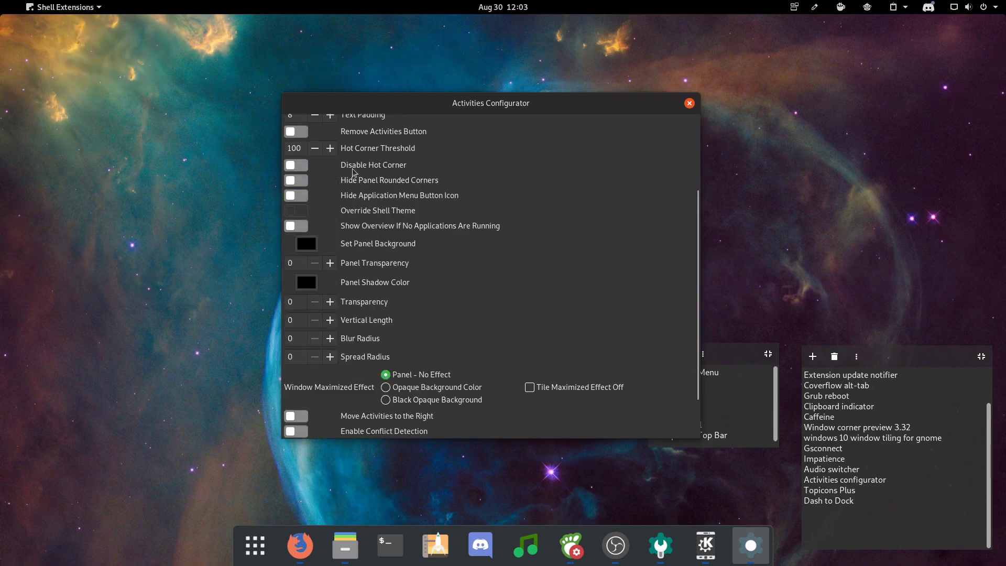
click(297, 167)
click(306, 166)
click(302, 180)
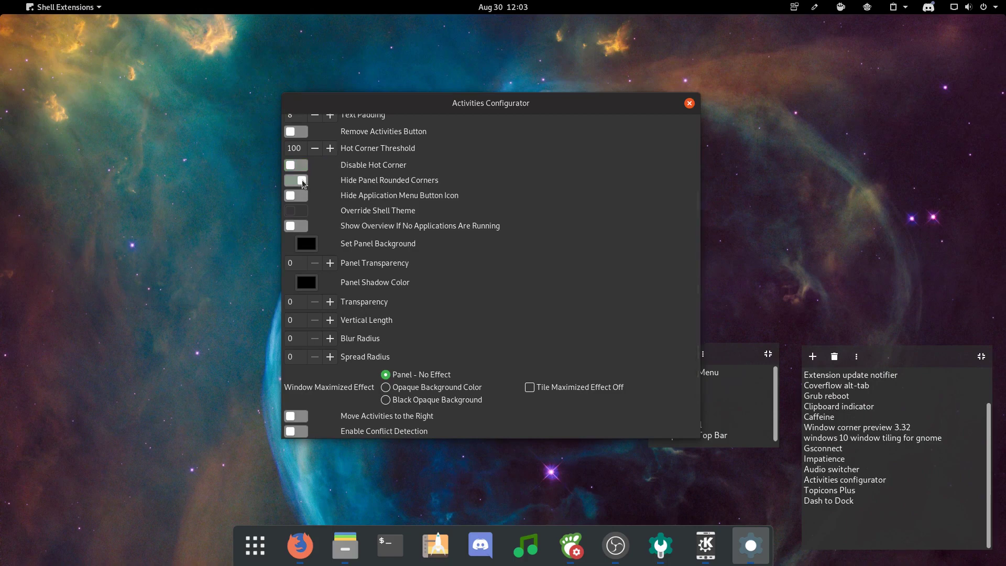
click(301, 180)
Change the panel background color to red and restore it to black
scroll(327, 228, down, 2)
click(317, 205)
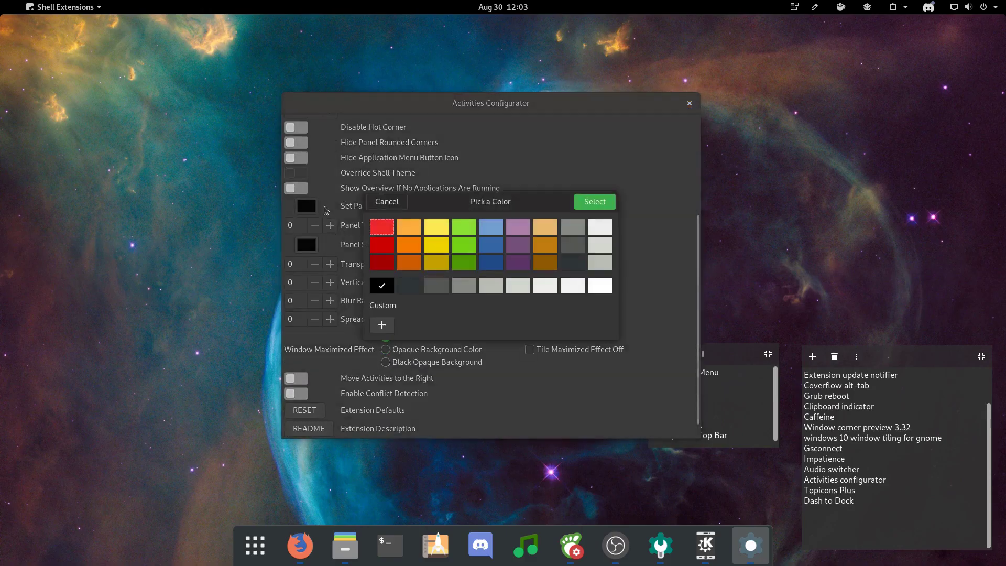
click(382, 244)
click(580, 203)
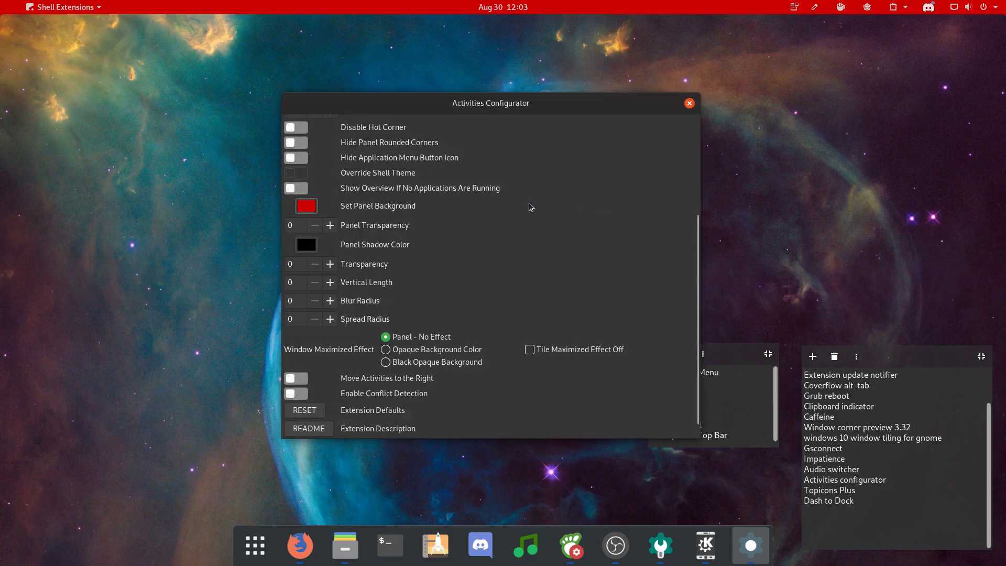
click(305, 214)
click(381, 283)
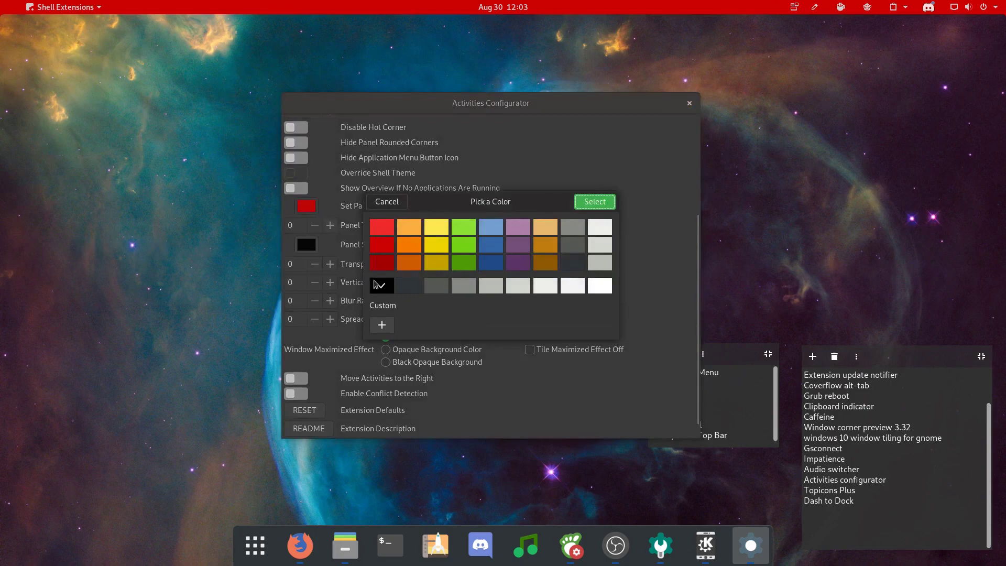
click(592, 202)
Try Panel Transparency at 100, settle on 30, and reposition the overlapping note and the settings window
click(330, 225)
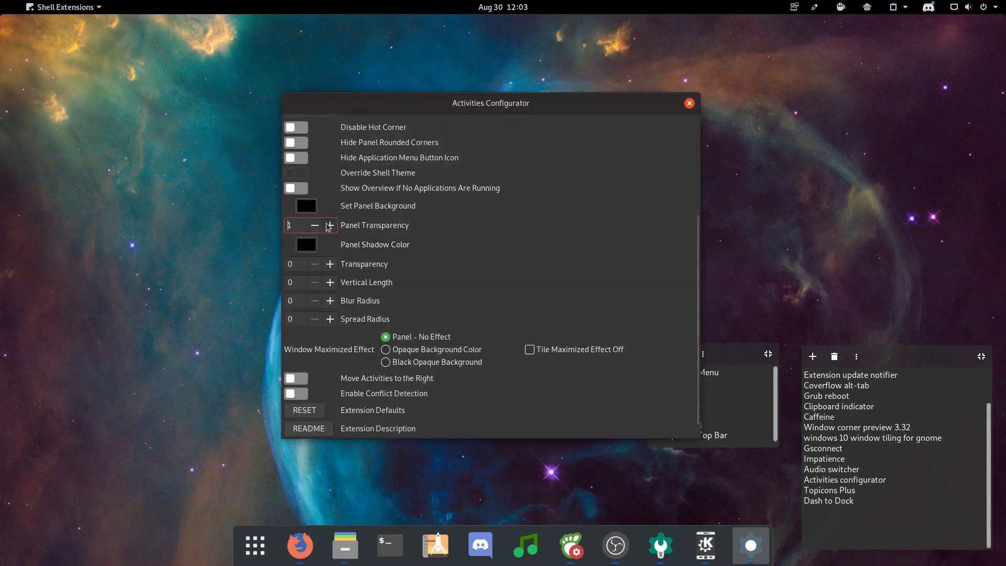
click(329, 225)
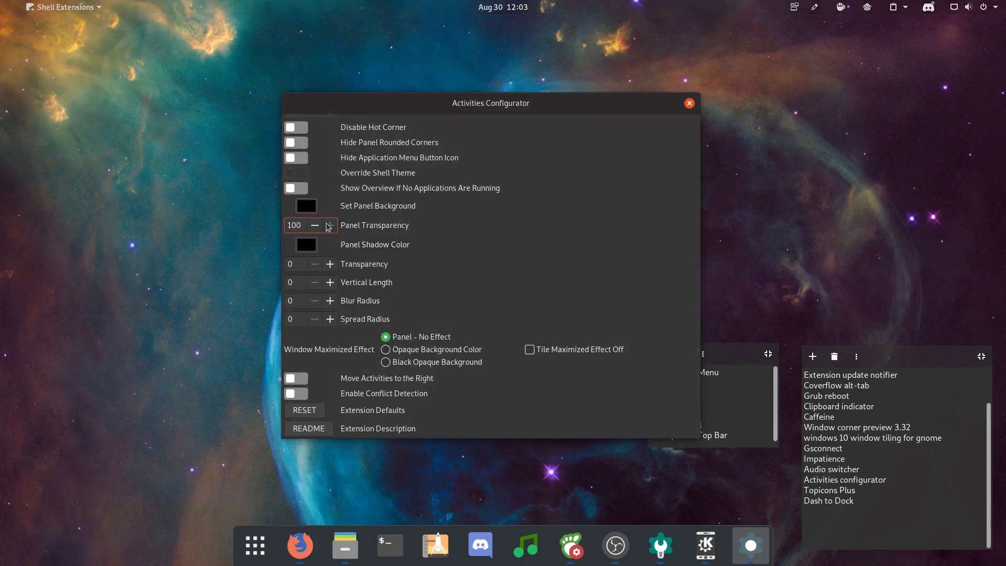
drag(736, 354, 951, 249)
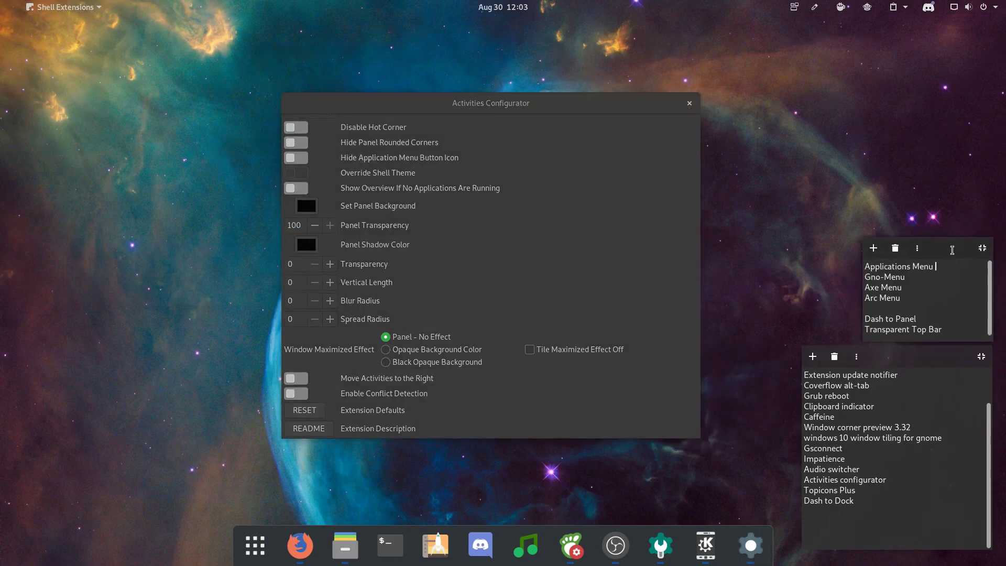
click(486, 237)
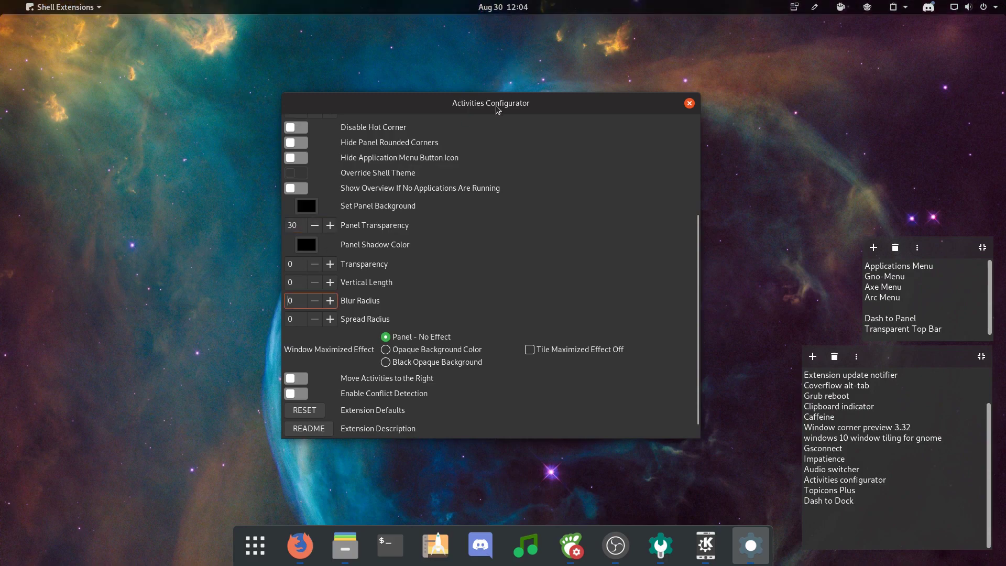
drag(493, 111, 458, 133)
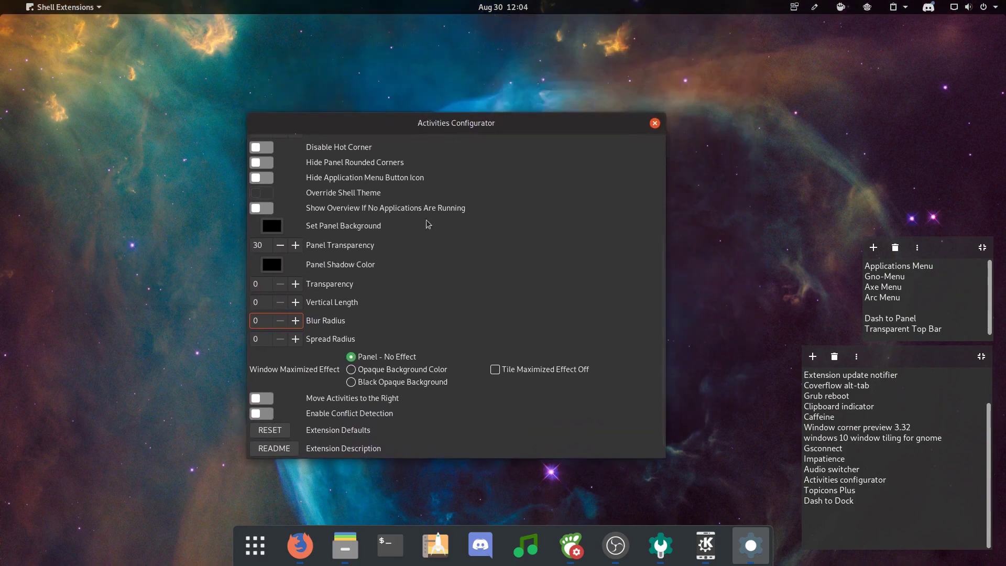
Try the Opaque Background Color and Black Opaque Background maximized effects, and return to Panel - No Effect
click(387, 370)
click(390, 381)
click(399, 370)
click(394, 357)
Turn Move Activities to the Right on and back off
scroll(262, 397, down, 1)
click(261, 397)
click(262, 395)
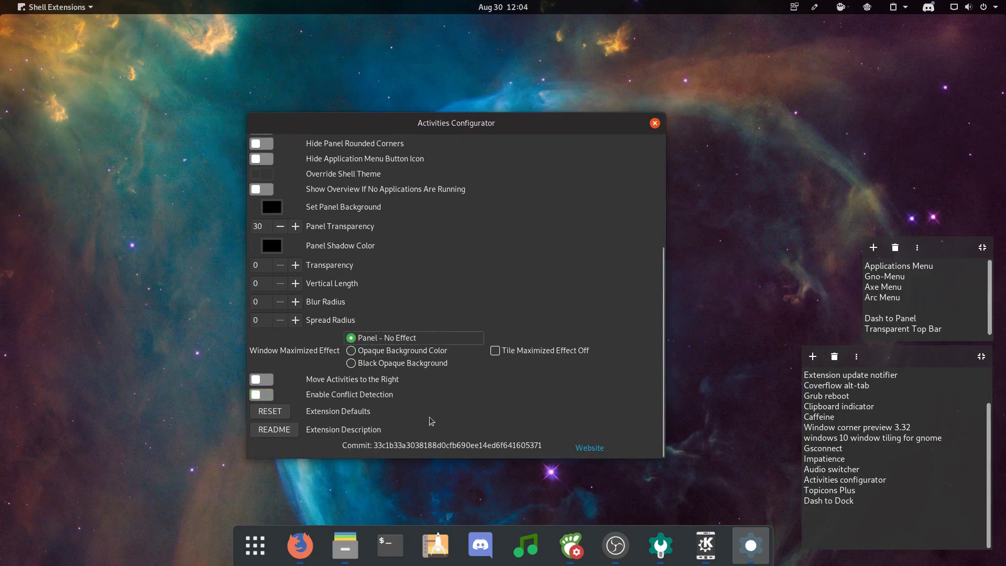
scroll(434, 419, up, 5)
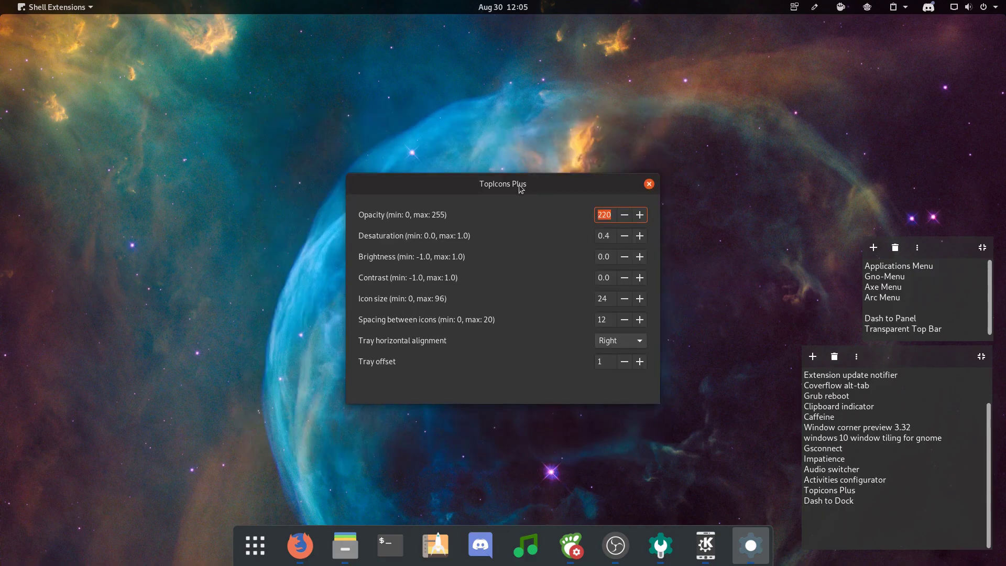
Set the TopIcons Plus tray icon opacity to 255
drag(520, 188, 528, 181)
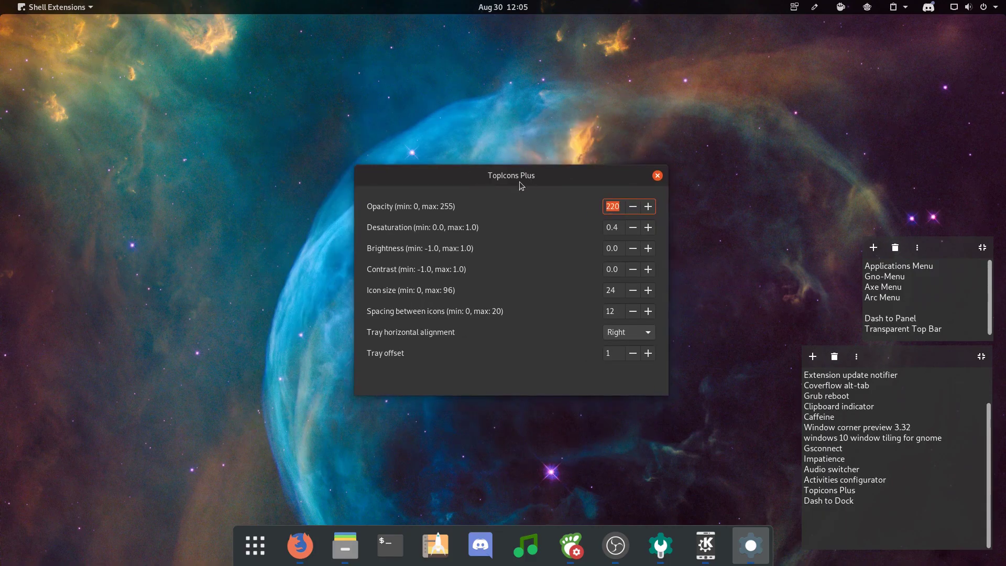
click(649, 207)
click(635, 207)
click(648, 207)
click(649, 207)
Switch the tray horizontal alignment to Center and back to Right
click(629, 332)
click(634, 299)
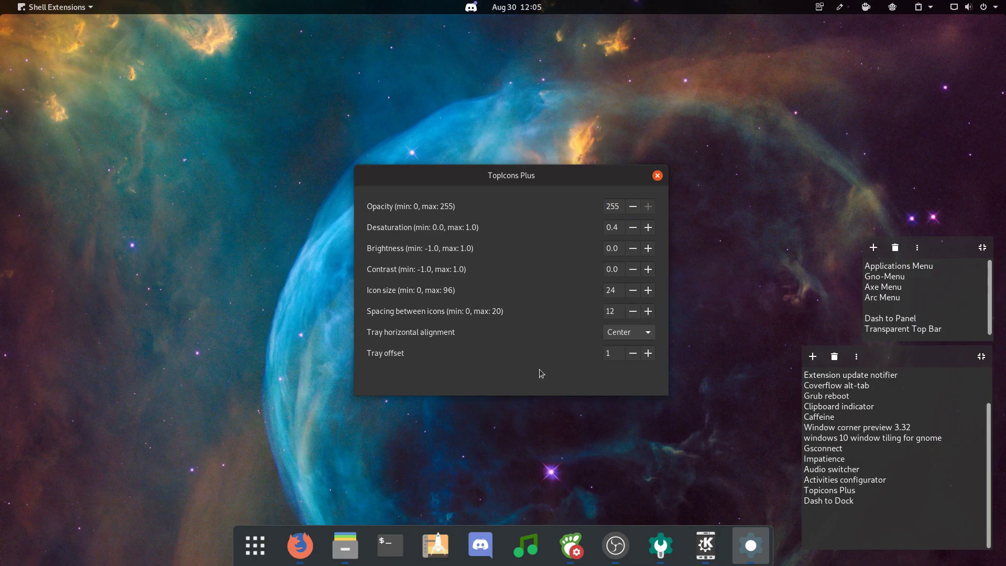
click(617, 332)
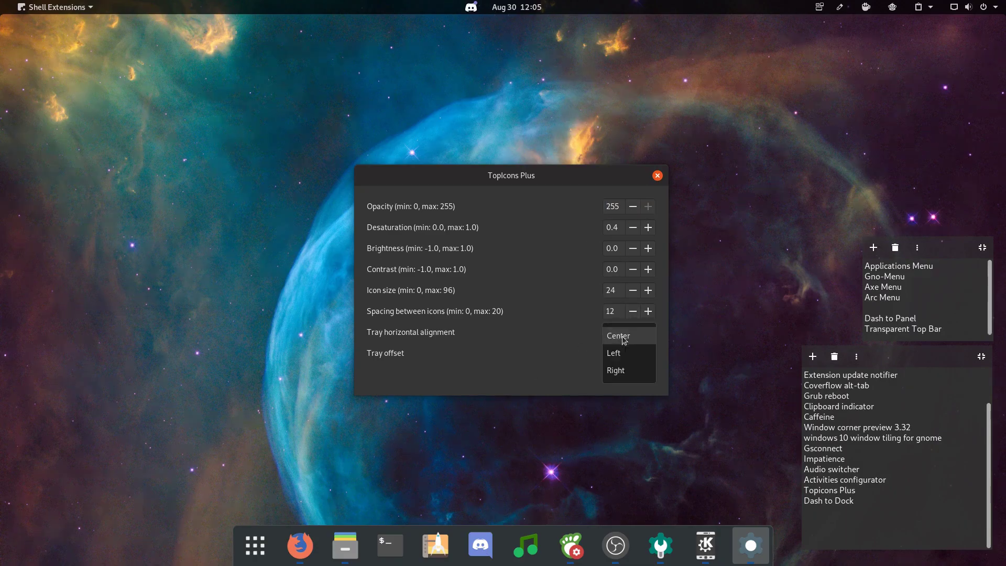
click(616, 370)
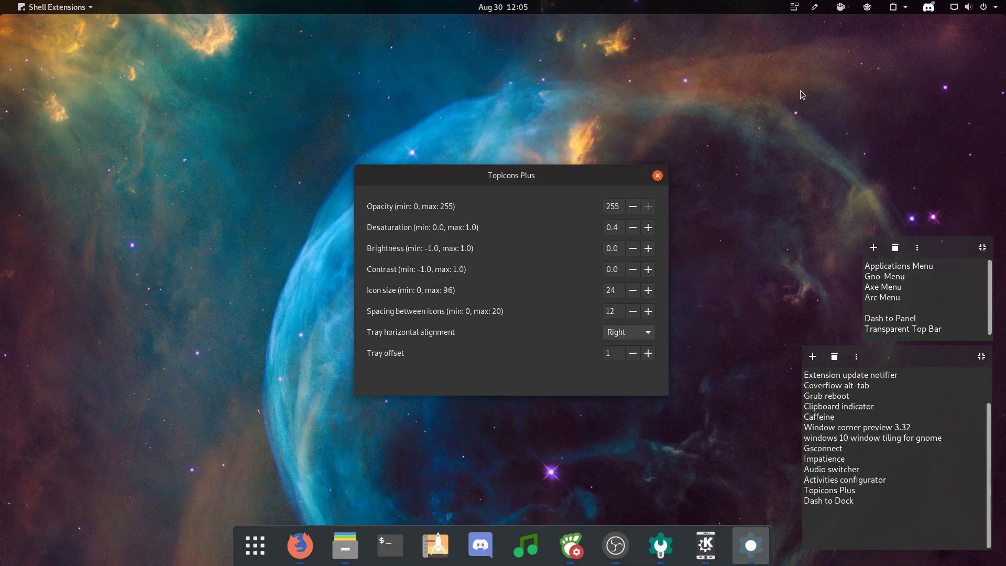
Raise the tray offset to 9
click(636, 352)
click(649, 350)
click(650, 350)
click(650, 350)
click(649, 350)
click(649, 350)
click(649, 350)
click(649, 350)
click(649, 350)
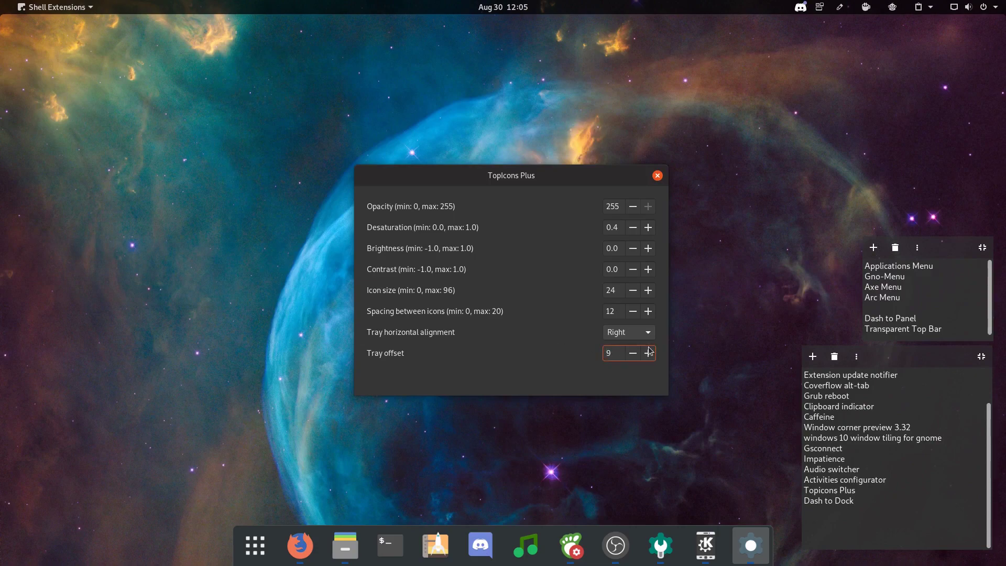
Set the spacing between tray icons to 14 and the tray offset to 8
click(648, 311)
click(649, 312)
click(648, 311)
click(648, 311)
Try a larger tray icon size and bring it down to 26
click(648, 290)
click(648, 290)
click(648, 291)
click(648, 290)
click(648, 291)
click(648, 291)
click(633, 290)
click(633, 290)
click(633, 290)
click(633, 291)
Set tray icon Desaturation to 0.0, and nudge Contrast and Brightness, returning both to 0
click(632, 269)
click(648, 269)
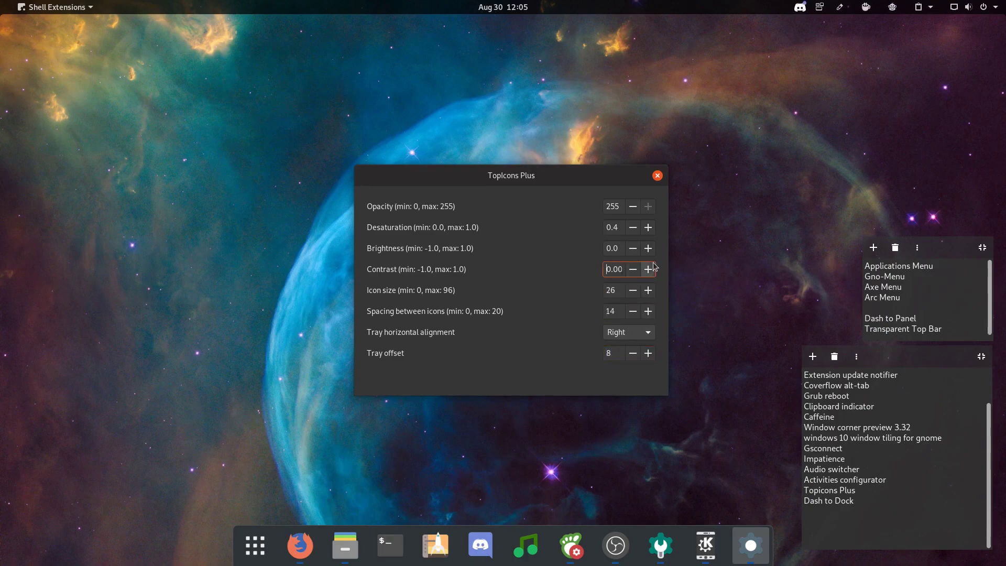
click(648, 227)
click(648, 227)
click(648, 227)
click(648, 228)
click(633, 228)
click(633, 228)
click(633, 228)
click(633, 228)
click(647, 248)
click(633, 250)
Set the spacing between tray icons to 15 and close the TopIcons Plus settings
click(649, 311)
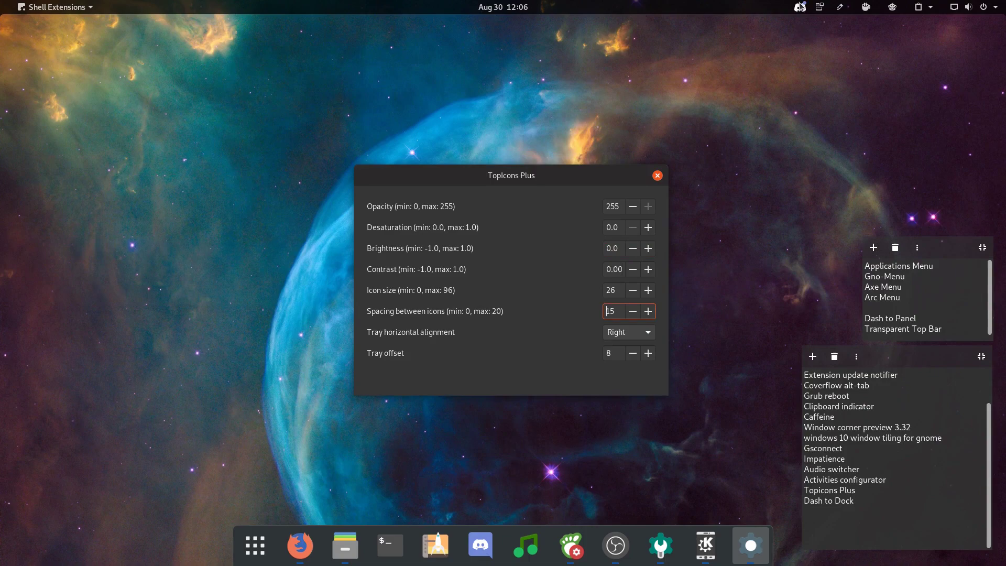
click(657, 175)
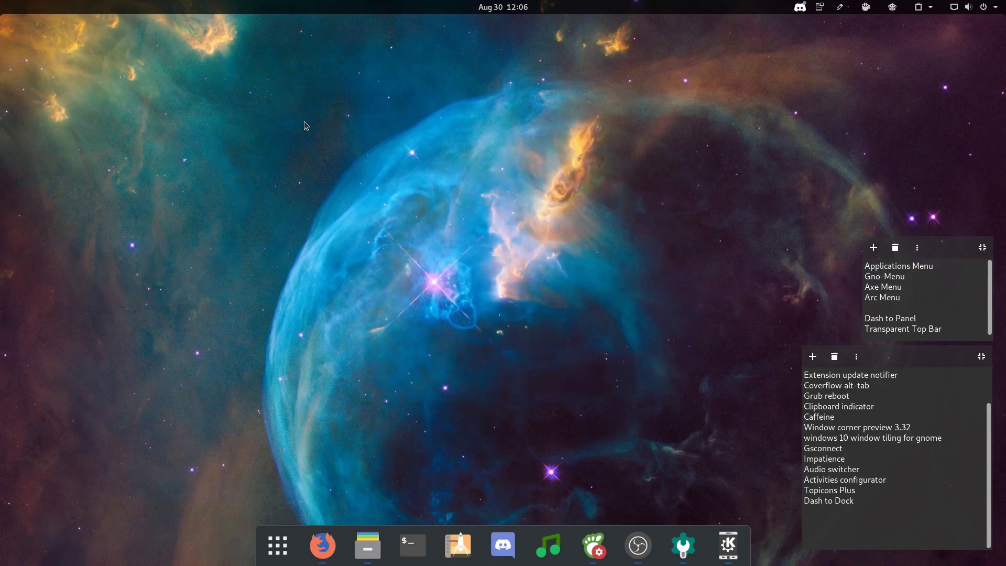
right_click(304, 122)
click(274, 111)
Place the Firefox window near the middle of the desktop and open the Dash to Dock settings
click(600, 548)
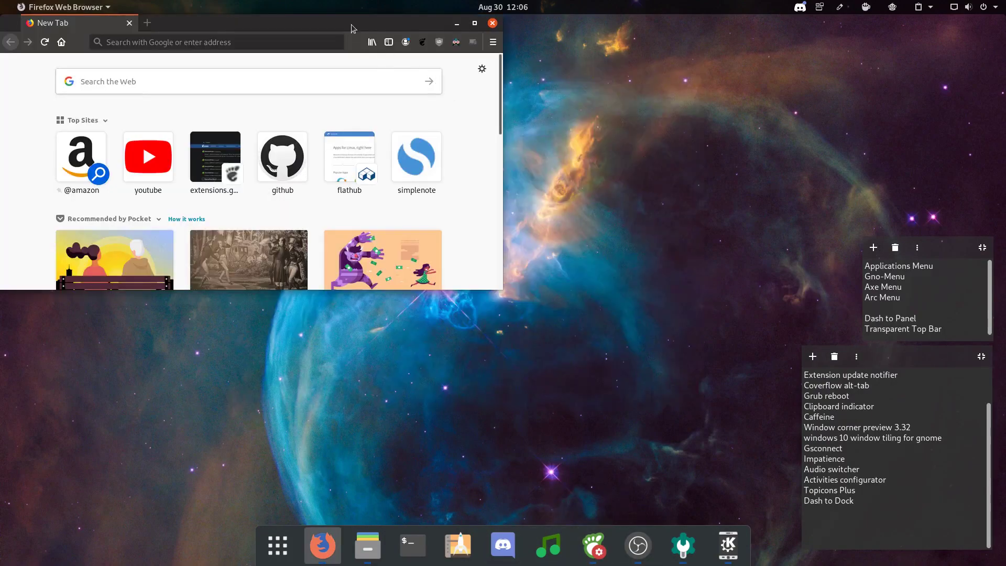
drag(351, 25, 585, 88)
right_click(278, 544)
click(277, 501)
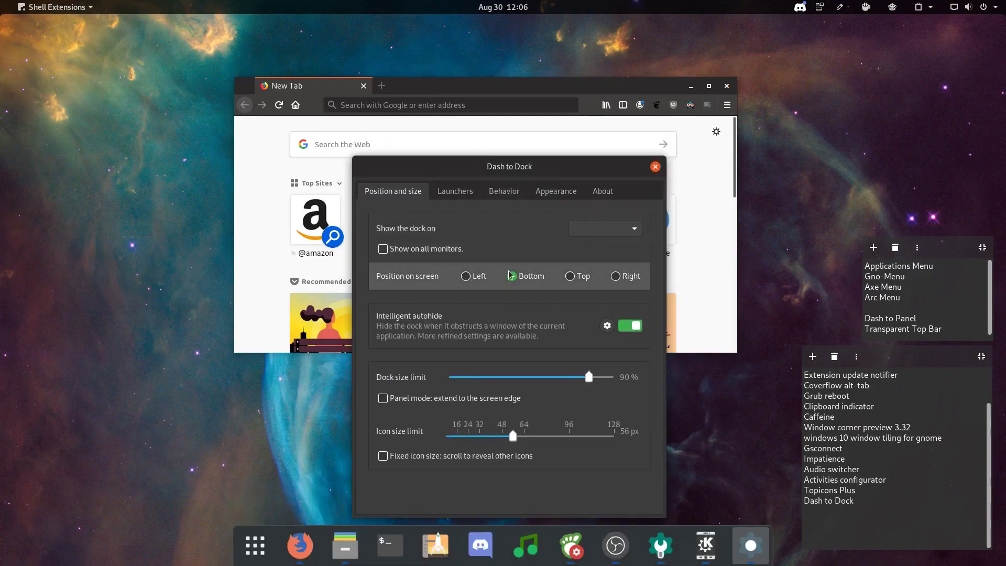
Switch the dock's position on screen to Top, Left and back to Bottom
click(583, 278)
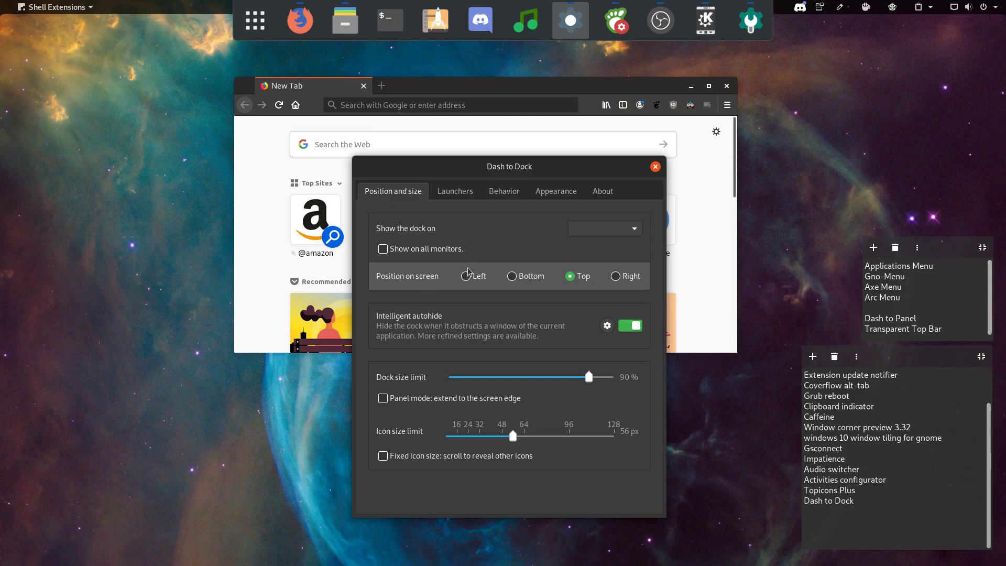
click(475, 283)
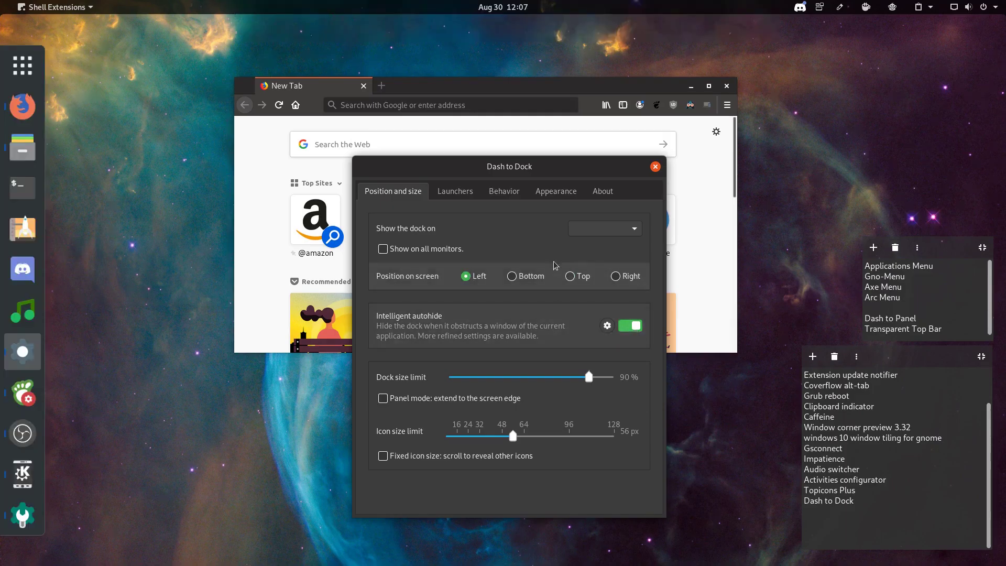
click(512, 276)
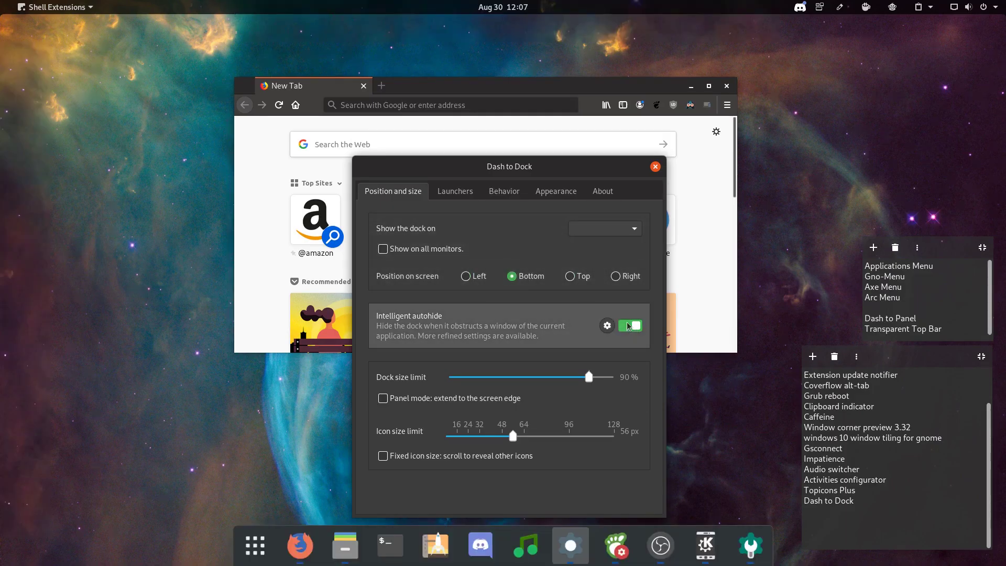
Try the dock's panel mode that extends it to the screen edge, and turn it back off
mouse_move(588, 376)
mouse_down()
mouse_move(614, 379)
mouse_move(589, 379)
mouse_up()
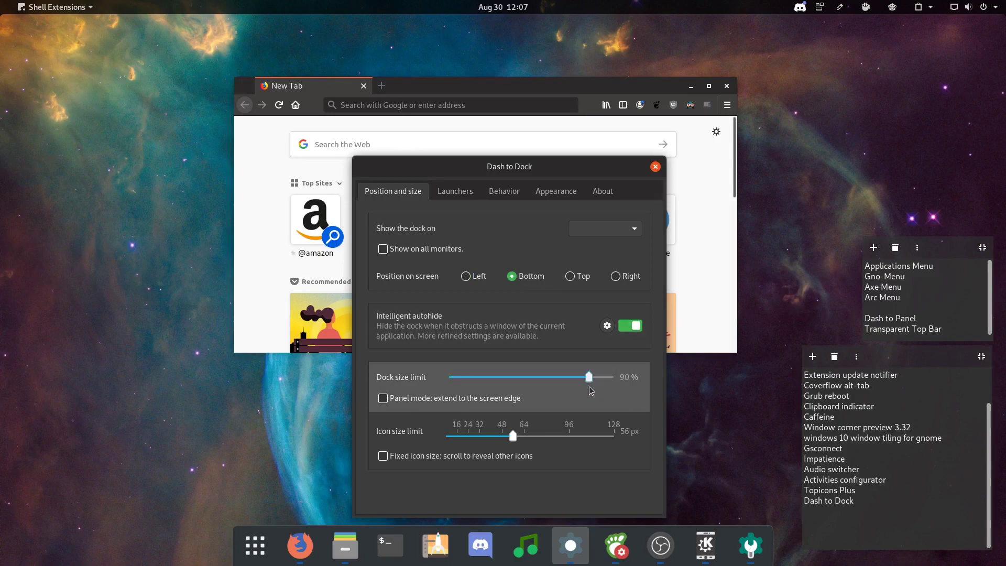
click(466, 399)
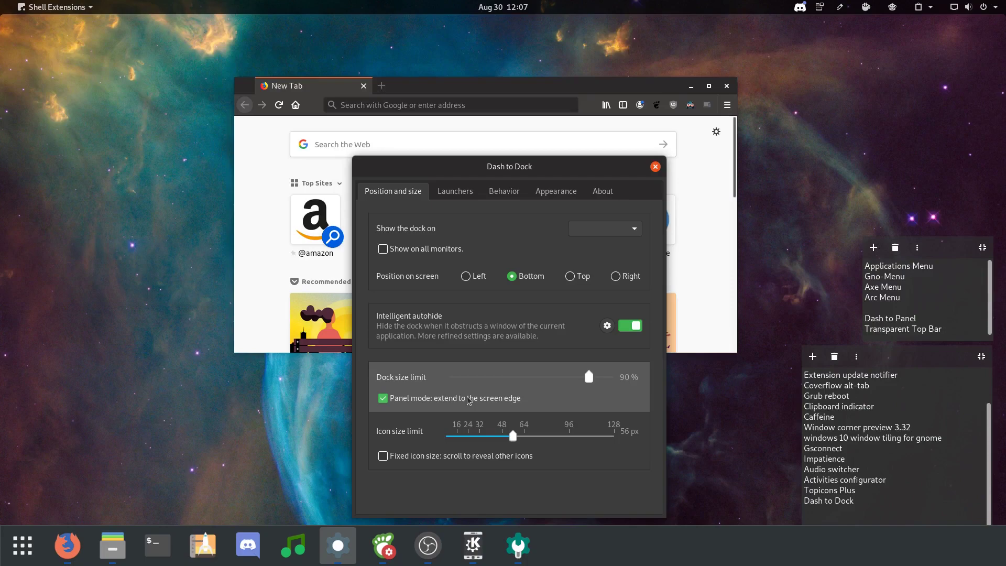
click(468, 399)
Look through the dock's launcher and behavior settings, and try the built-in theme before turning it back off
click(455, 192)
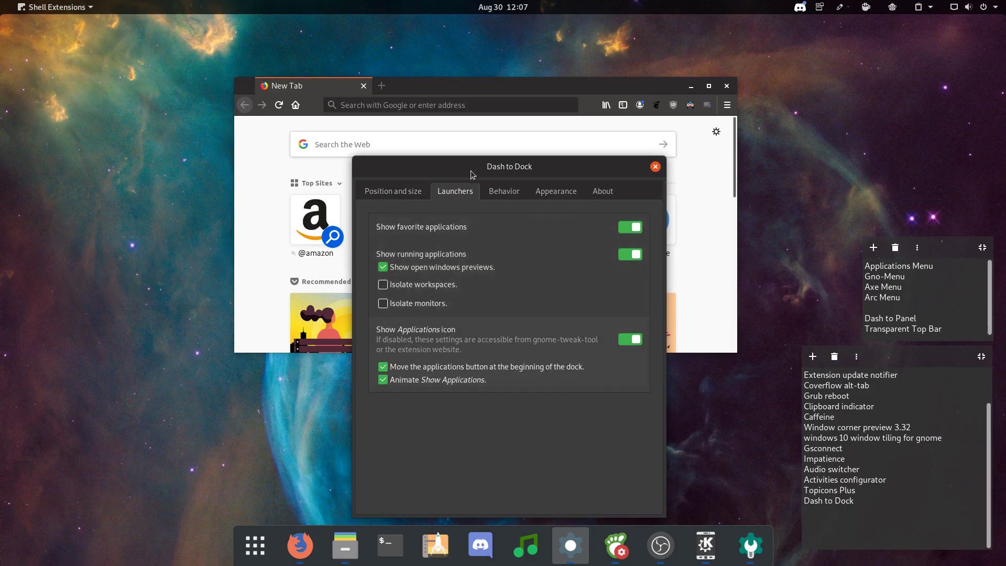
click(512, 193)
click(547, 191)
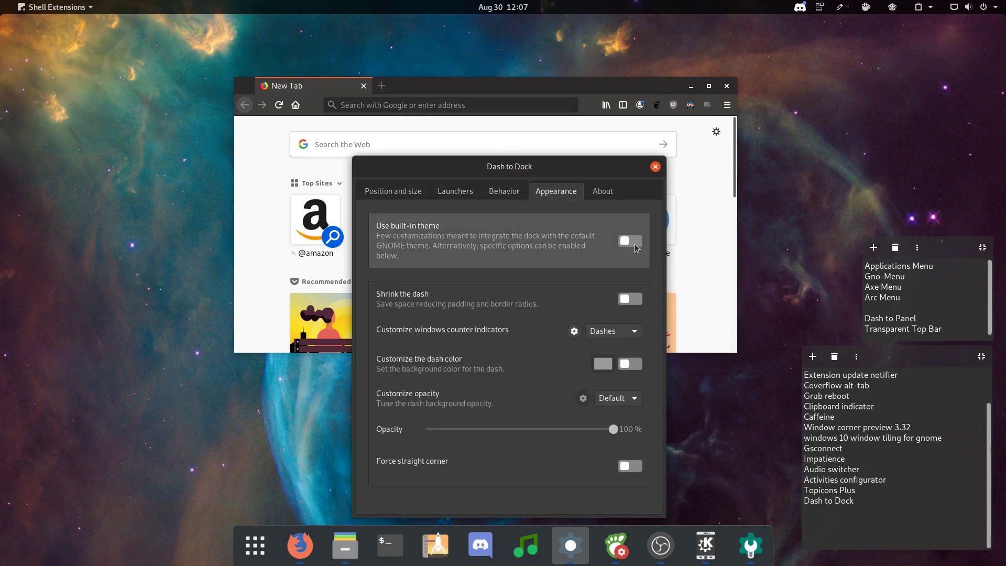
click(628, 241)
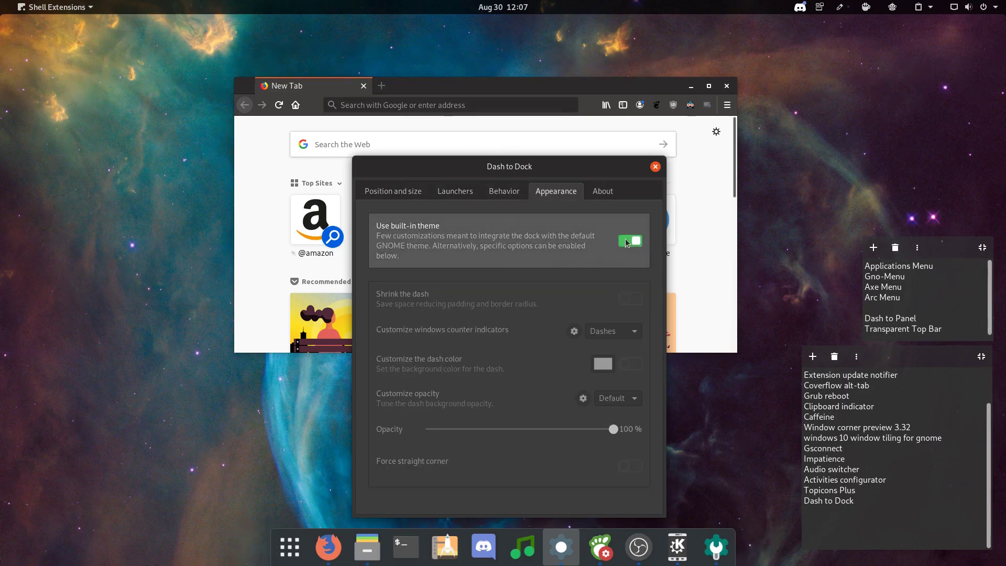
click(628, 240)
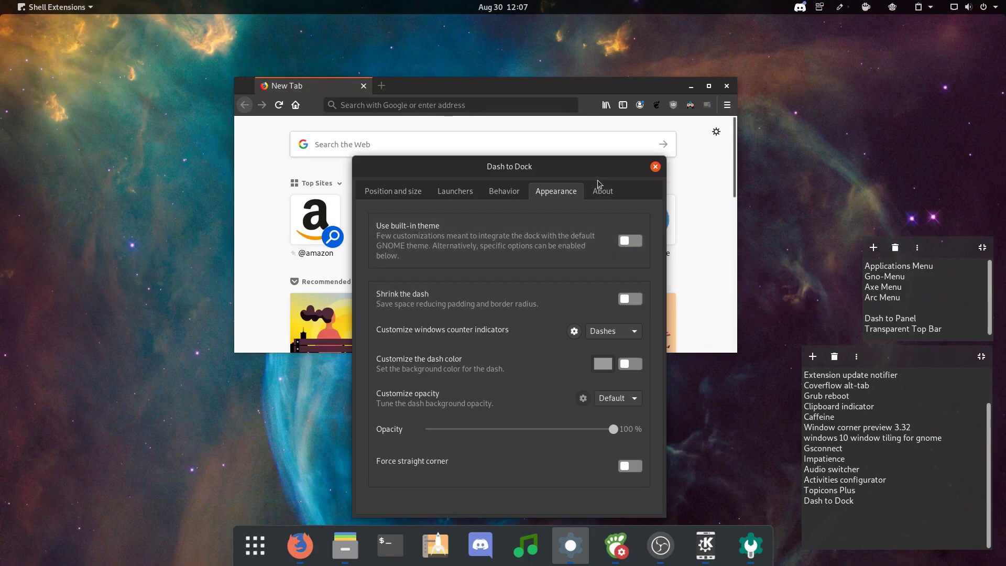